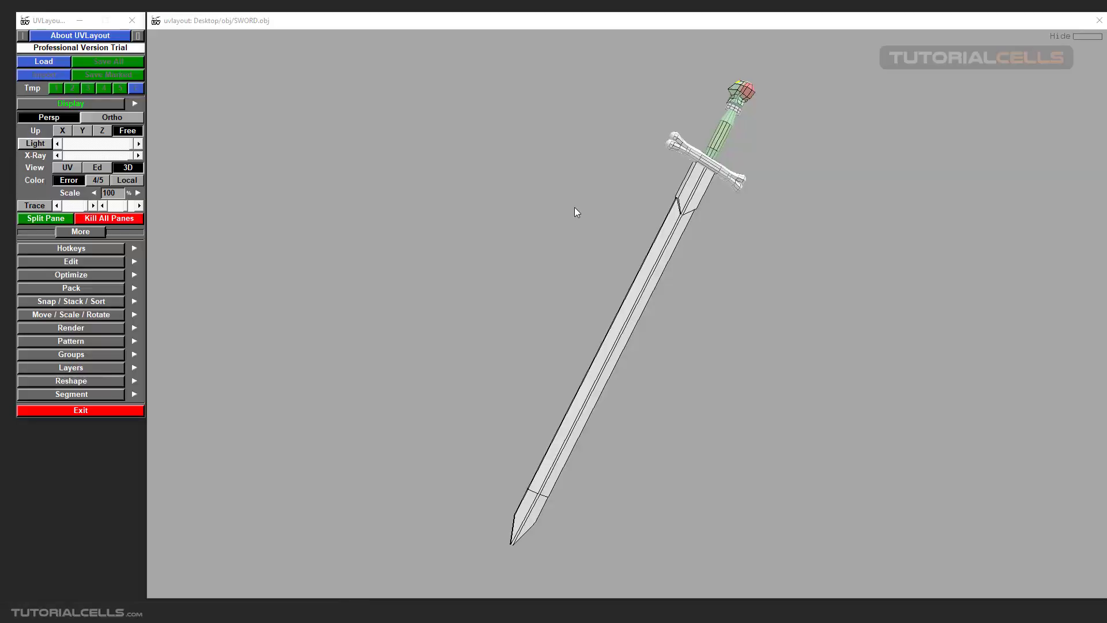
# - View the sword's flattened shells in the UV view and bring up the Hide options without hiding anything
pyautogui.moveTo(575, 208); pyautogui.dragTo(593, 223)
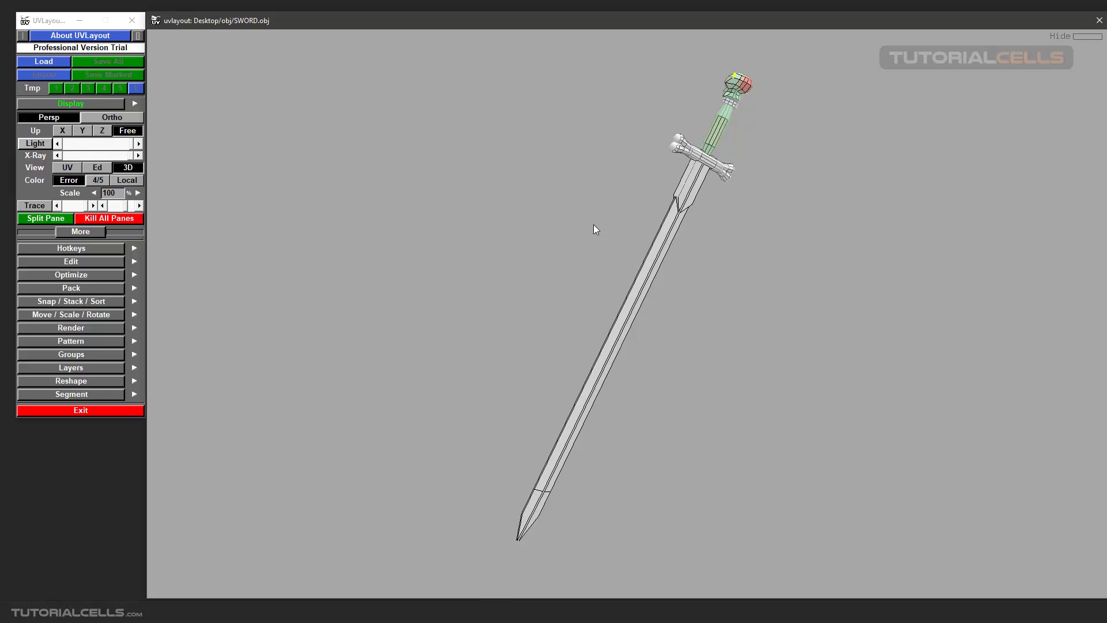
pyautogui.moveTo(594, 225)
pyautogui.mouseDown()
pyautogui.moveTo(631, 231)
pyautogui.moveTo(636, 263)
pyautogui.moveTo(598, 228)
pyautogui.mouseUp()
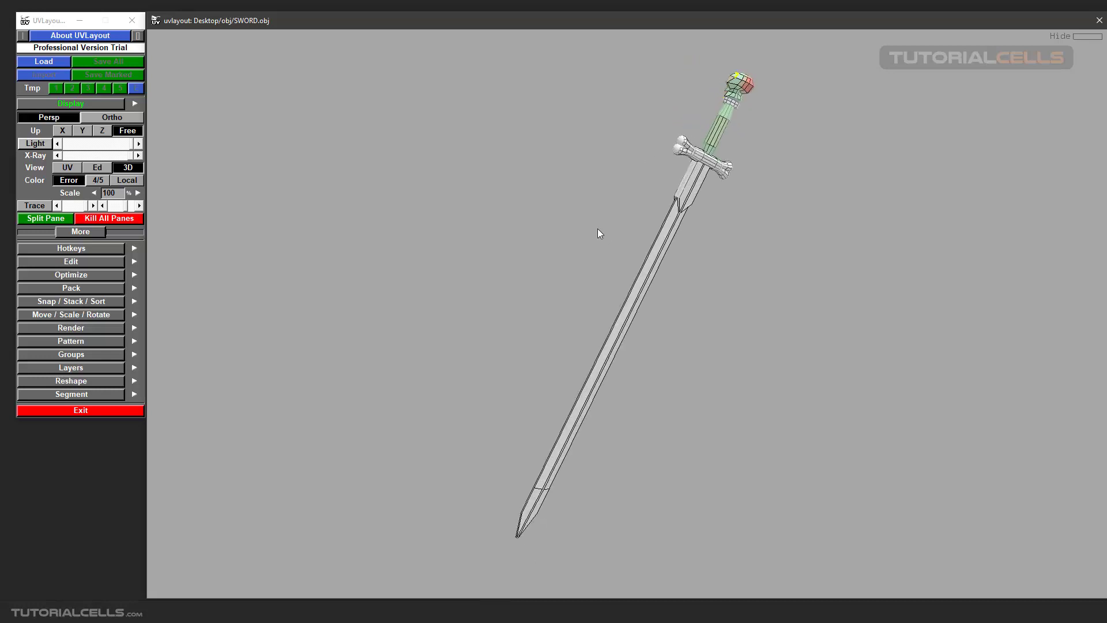
pyautogui.press('1')
pyautogui.moveTo(527, 375); pyautogui.dragTo(550, 342, button='right')
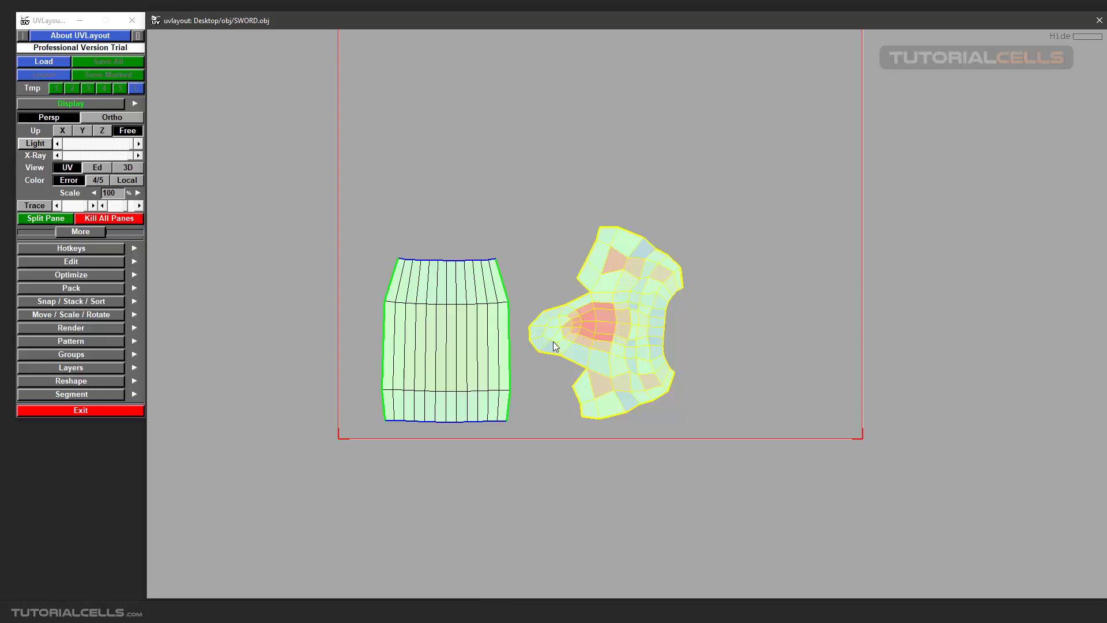
pyautogui.press('h')
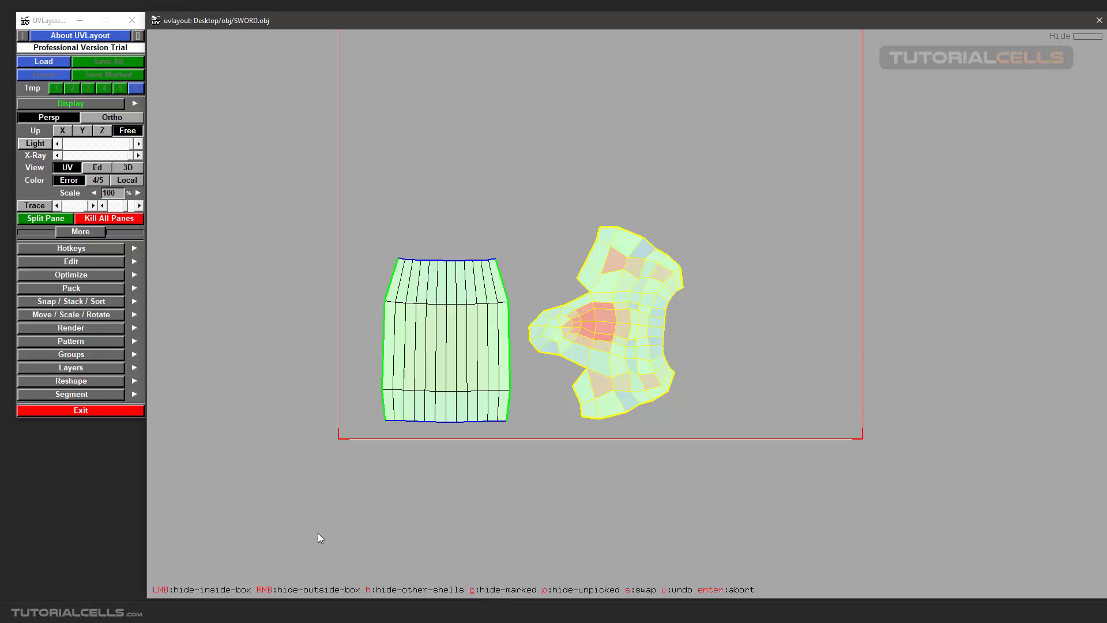
pyautogui.press('Return')
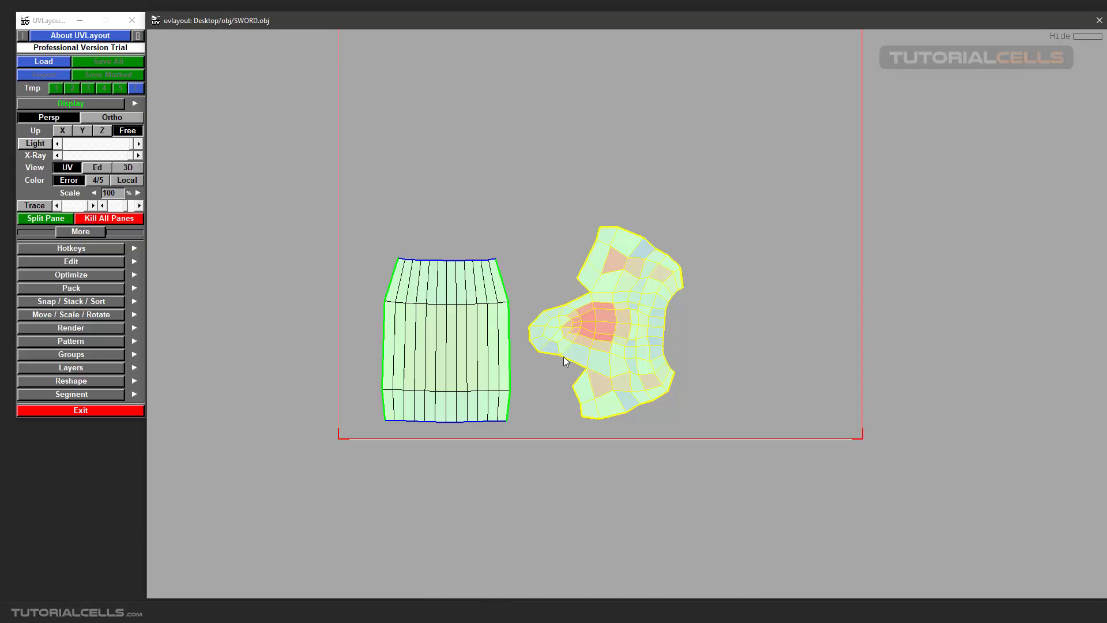
# - Switch to the Ed view and move the crossguard shell sideways away from the blade
pyautogui.press('2')
pyautogui.scroll(-2, 671, 225)
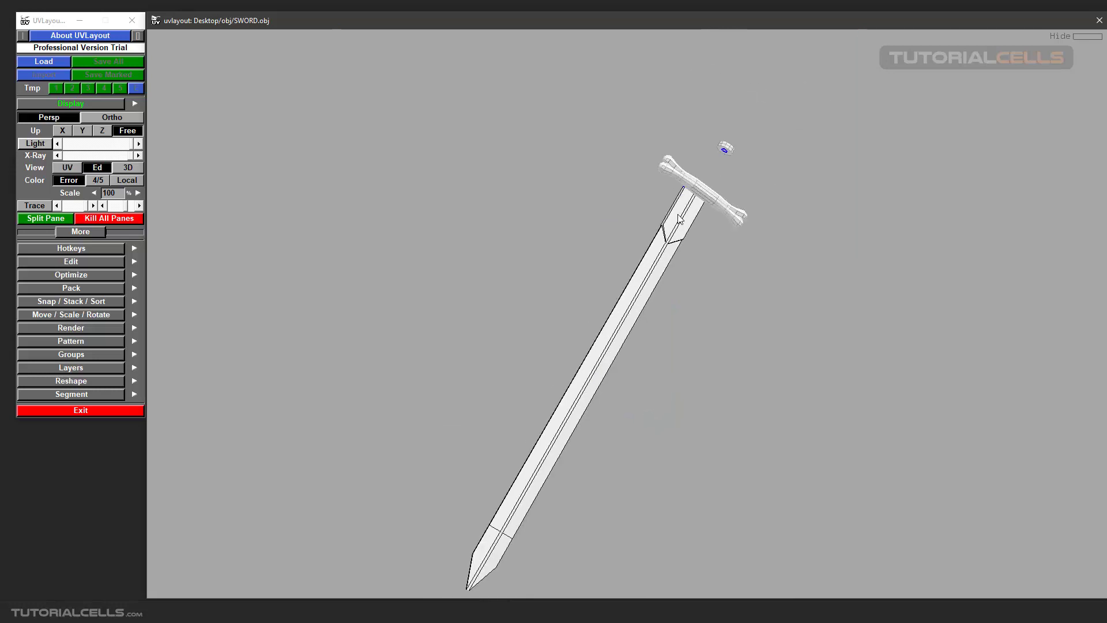
pyautogui.moveTo(679, 214); pyautogui.dragTo(633, 299, button='middle')
pyautogui.scroll(3, 652, 261)
pyautogui.moveTo(645, 306); pyautogui.dragTo(649, 337)
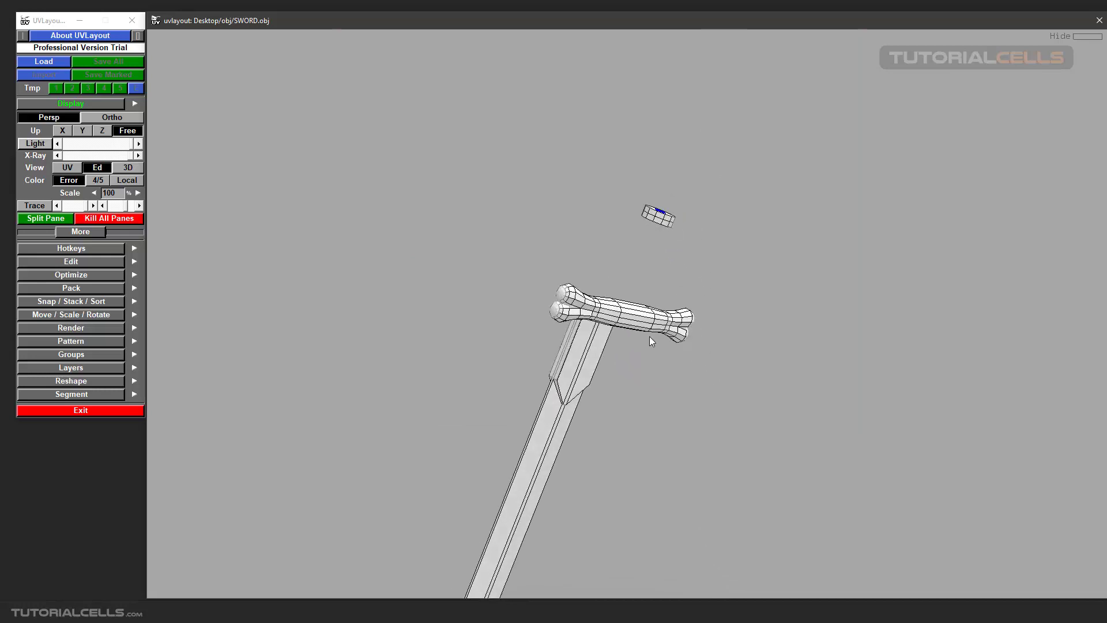
pyautogui.moveTo(664, 227); pyautogui.dragTo(656, 239)
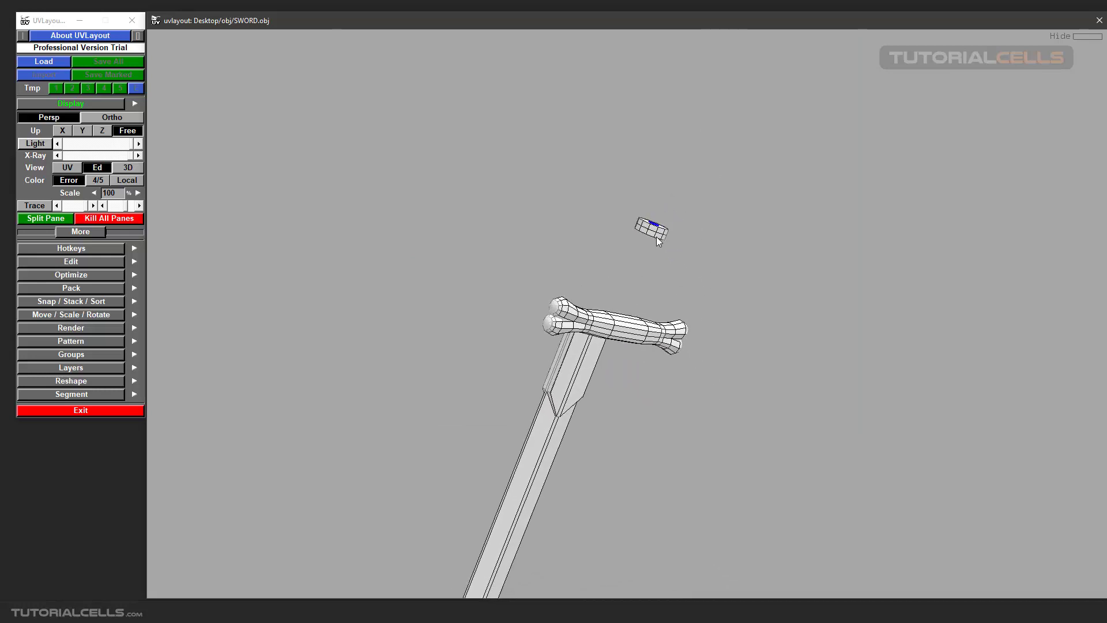
pyautogui.moveTo(656, 236); pyautogui.dragTo(663, 237, button='middle')
pyautogui.moveTo(620, 317); pyautogui.dragTo(655, 310, button='middle')
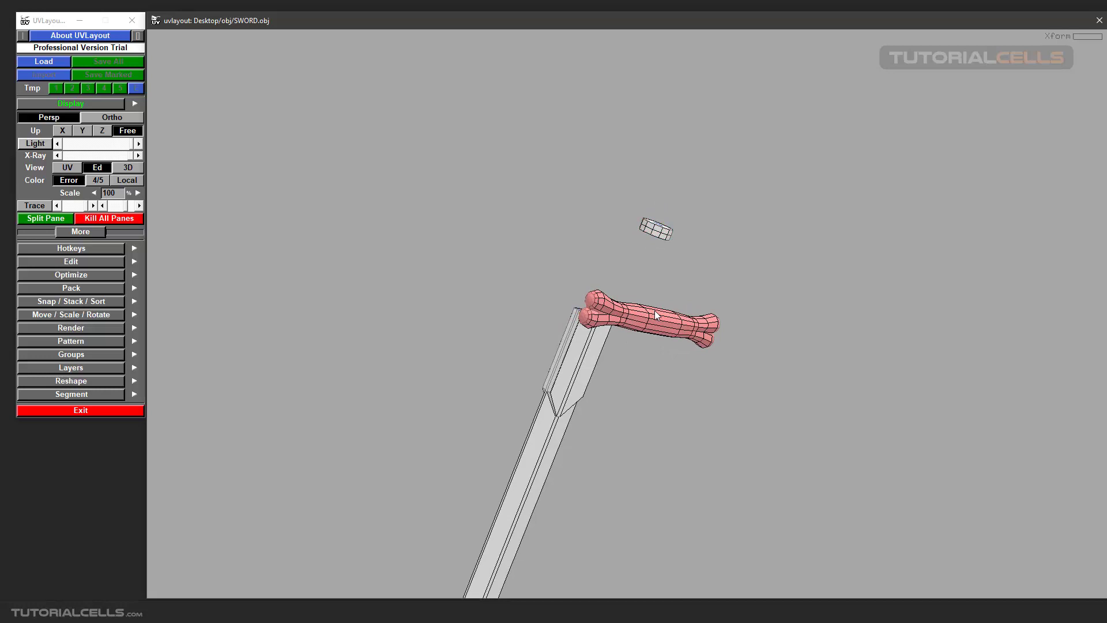
# - Hide the crossguard polygons inside a box drawn over its middle, and undo that hide
pyautogui.moveTo(551, 357); pyautogui.dragTo(570, 368)
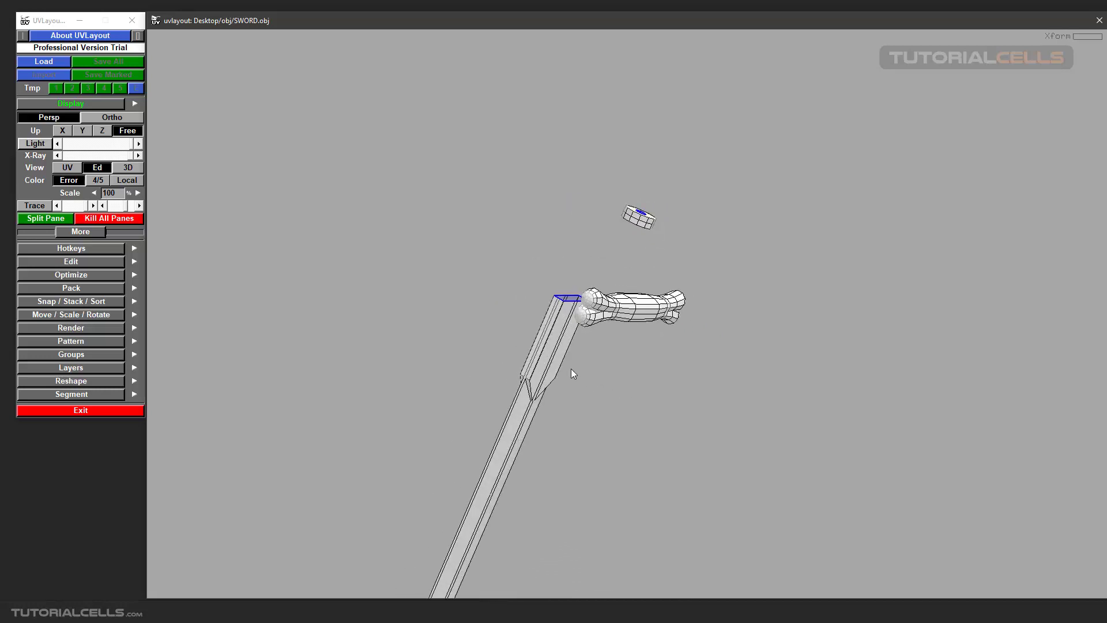
pyautogui.moveTo(631, 199); pyautogui.dragTo(648, 275, button='right')
pyautogui.moveTo(633, 418); pyautogui.dragTo(637, 439, button='right')
pyautogui.moveTo(638, 440); pyautogui.dragTo(649, 341, button='middle')
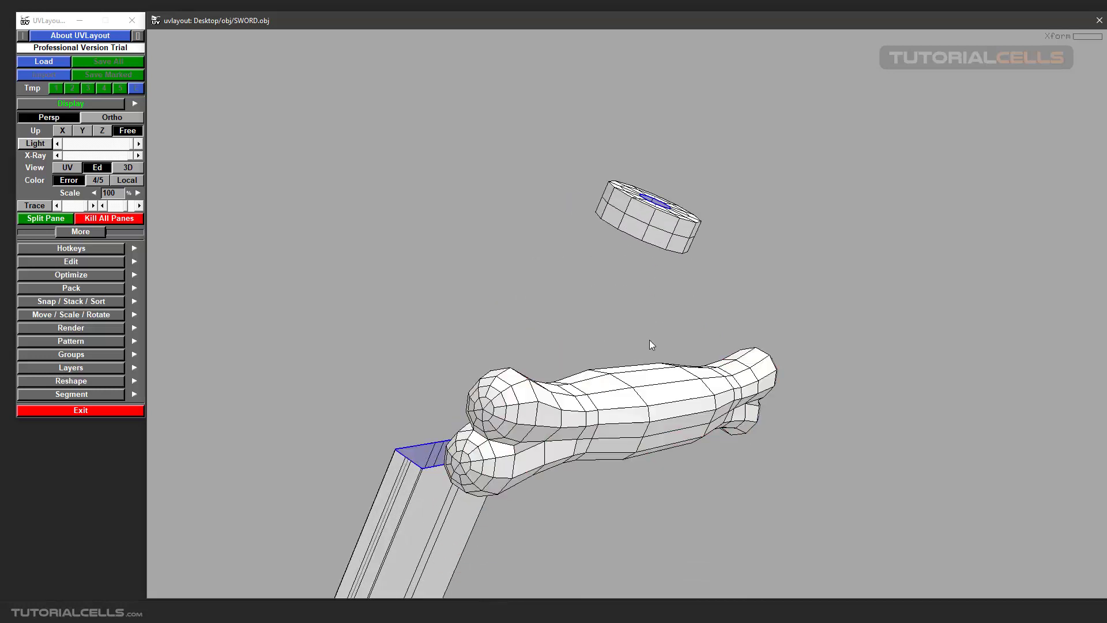
pyautogui.moveTo(645, 404)
pyautogui.mouseDown()
pyautogui.moveTo(633, 413)
pyautogui.moveTo(635, 385)
pyautogui.moveTo(621, 398)
pyautogui.moveTo(630, 405)
pyautogui.mouseUp()
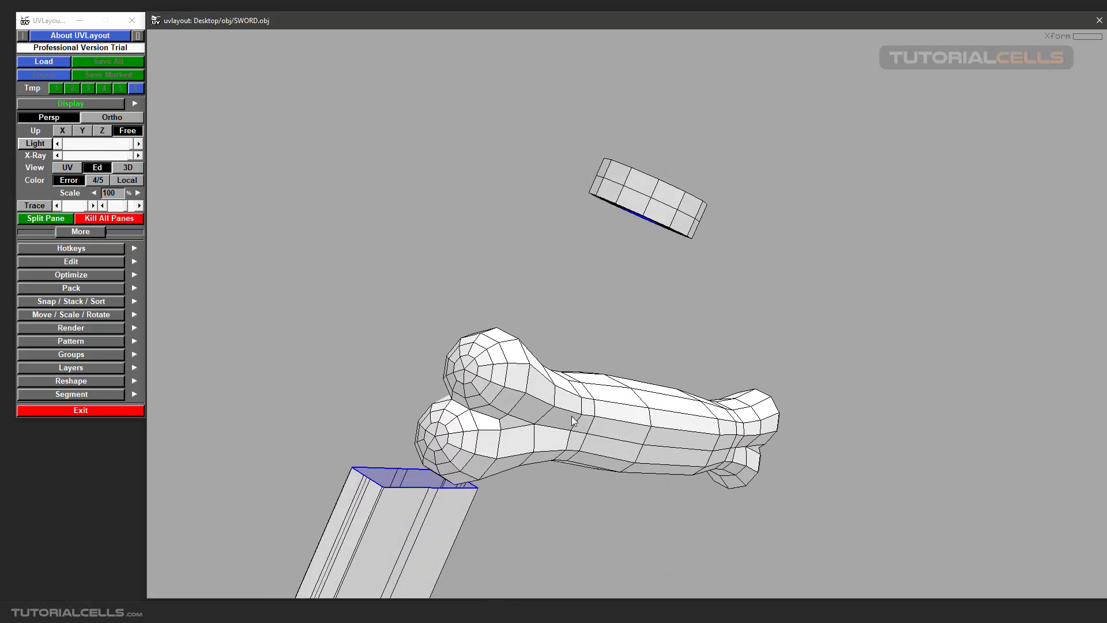
pyautogui.press('h')
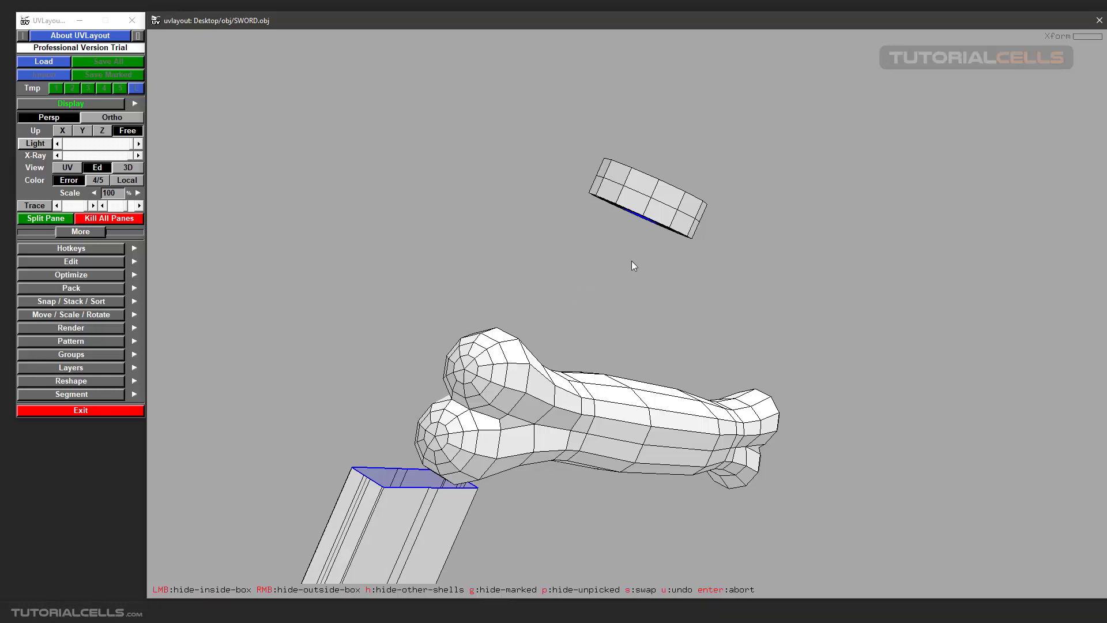
pyautogui.moveTo(786, 244); pyautogui.dragTo(577, 400)
pyautogui.moveTo(613, 392); pyautogui.dragTo(686, 421, button='middle')
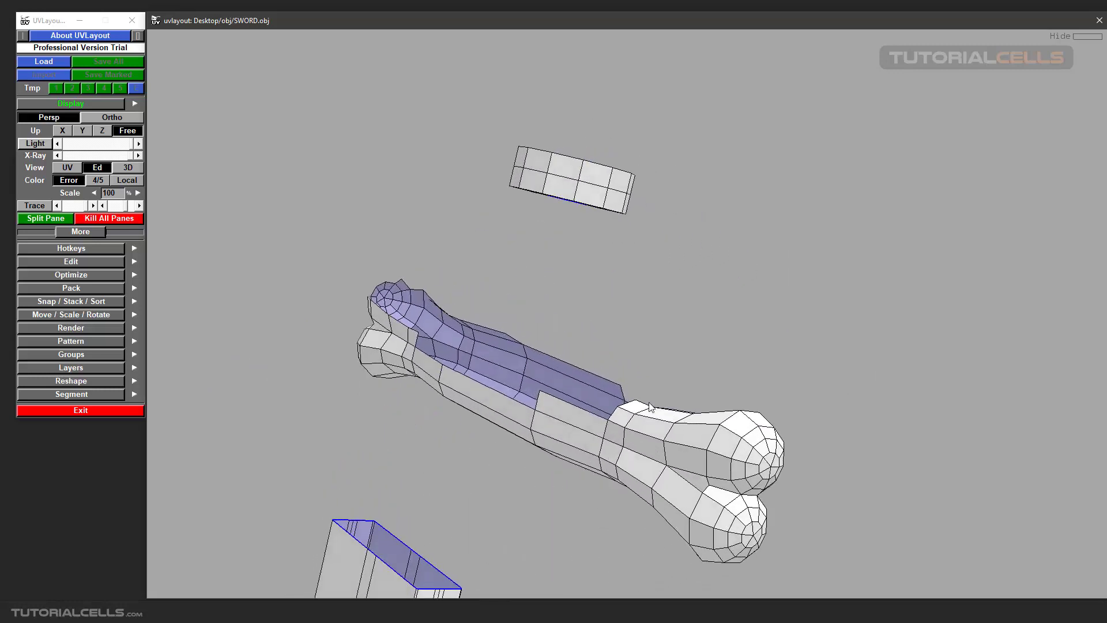
pyautogui.press('h')
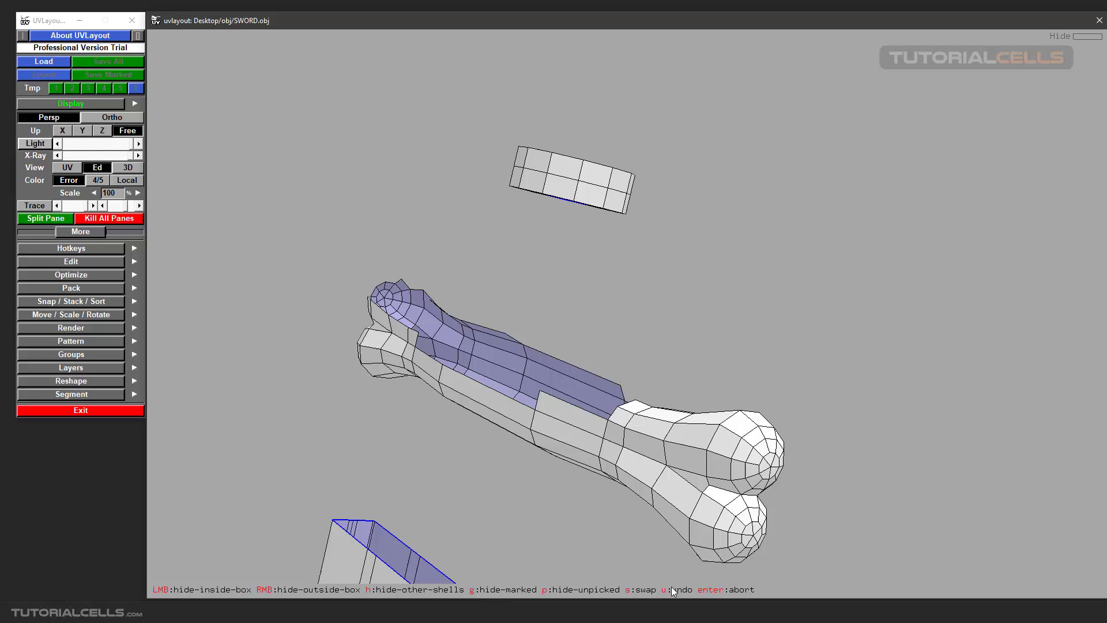
pyautogui.press('u')
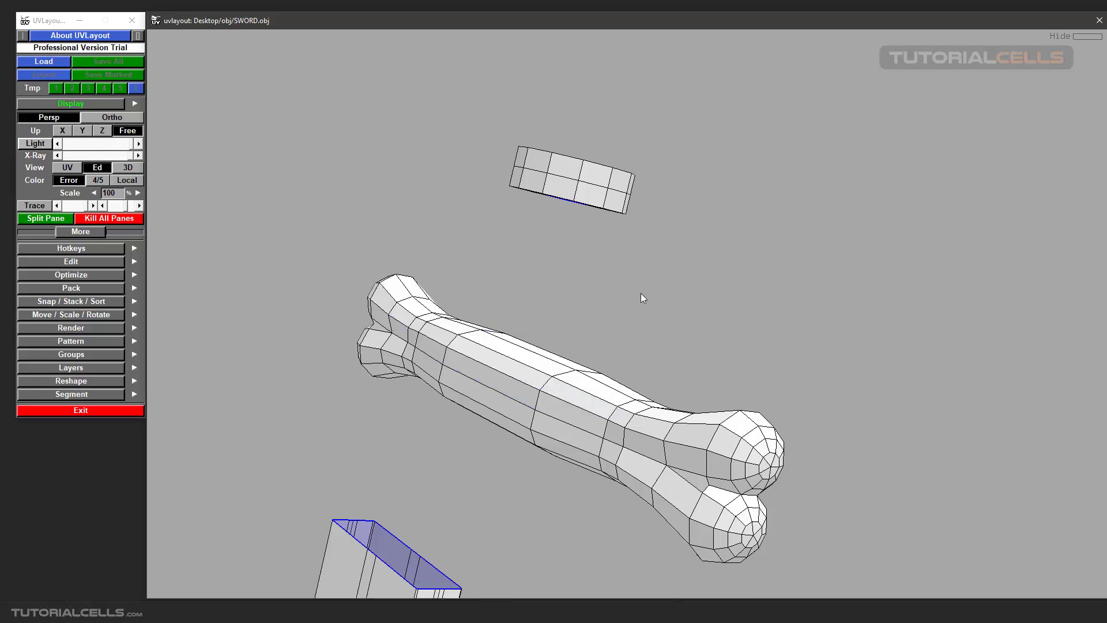
# - Hide everything outside a box drawn around the small ring, and undo that hide
pyautogui.moveTo(643, 297); pyautogui.dragTo(553, 314, button='middle')
pyautogui.press('h')
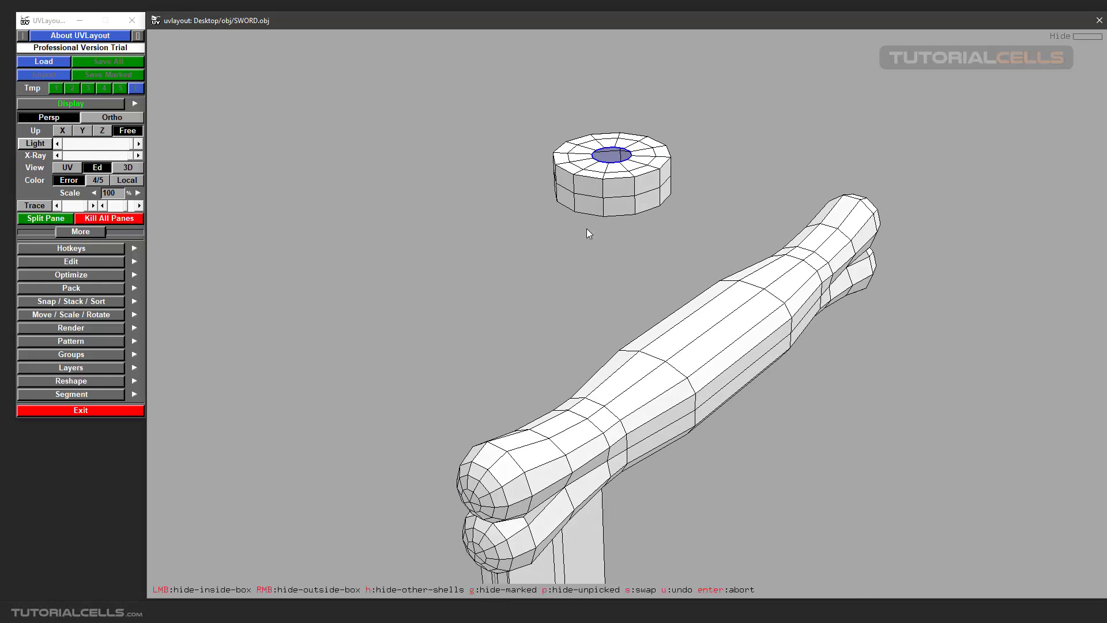
pyautogui.moveTo(695, 96); pyautogui.dragTo(538, 241)
pyautogui.rightClick(538, 240)
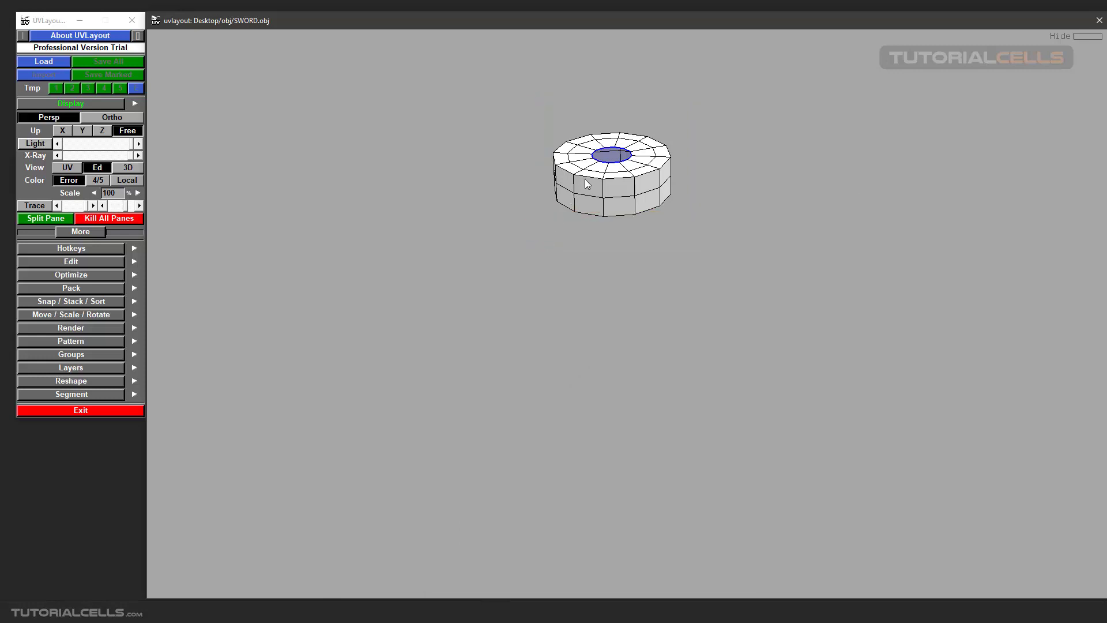
pyautogui.press('h')
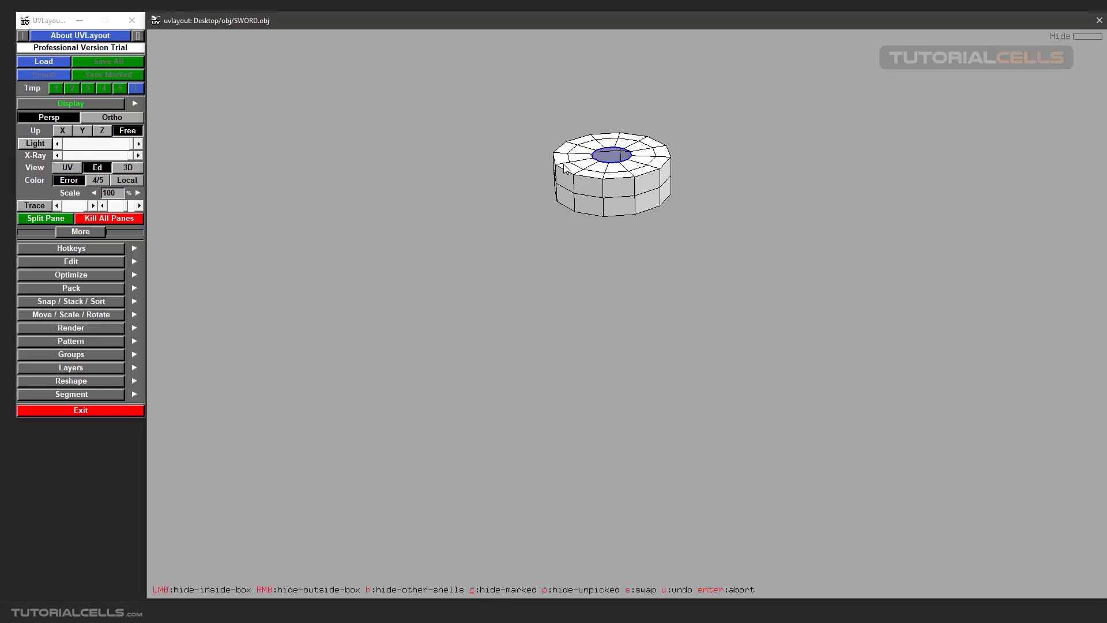
pyautogui.press('u')
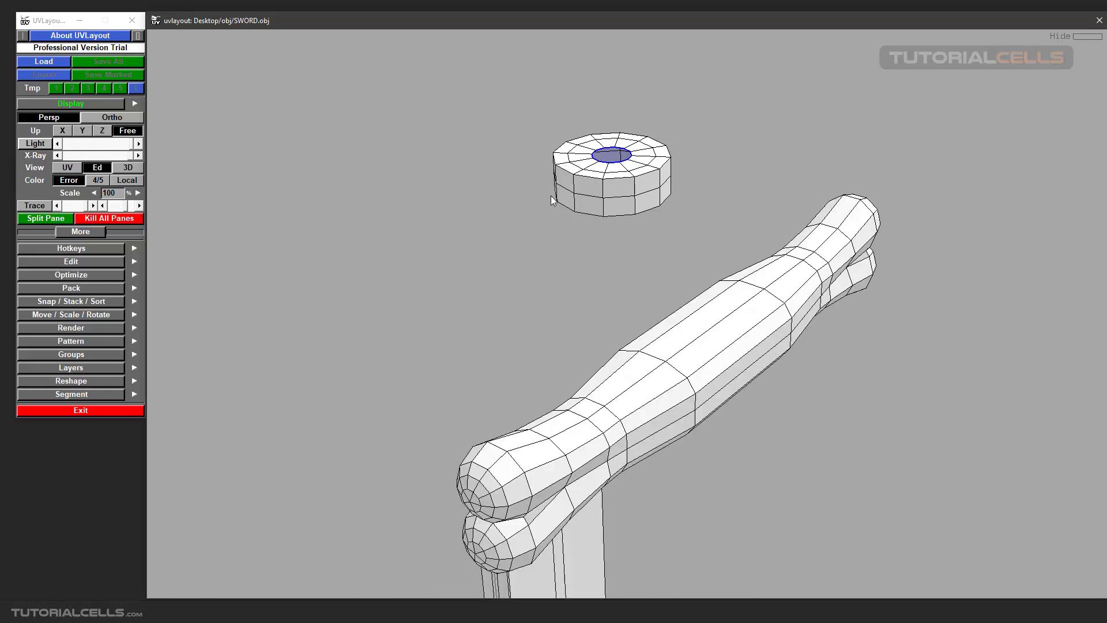
# - Hide all shells other than the crossguard with the hide-other-shells option, and undo it
pyautogui.hotkey('shift', 'h')
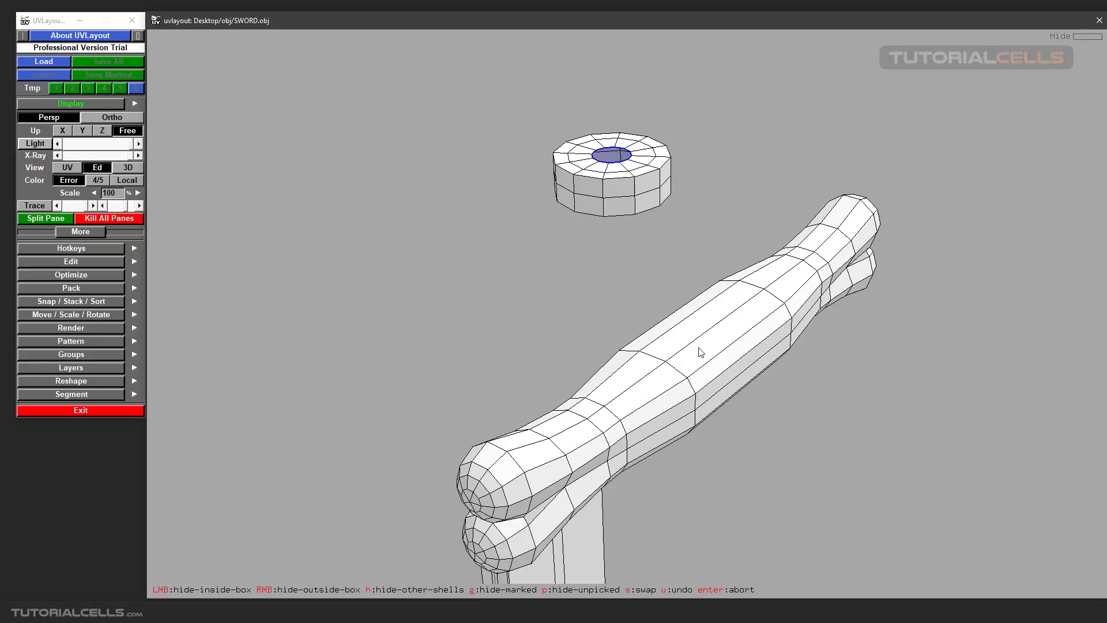
pyautogui.press('h')
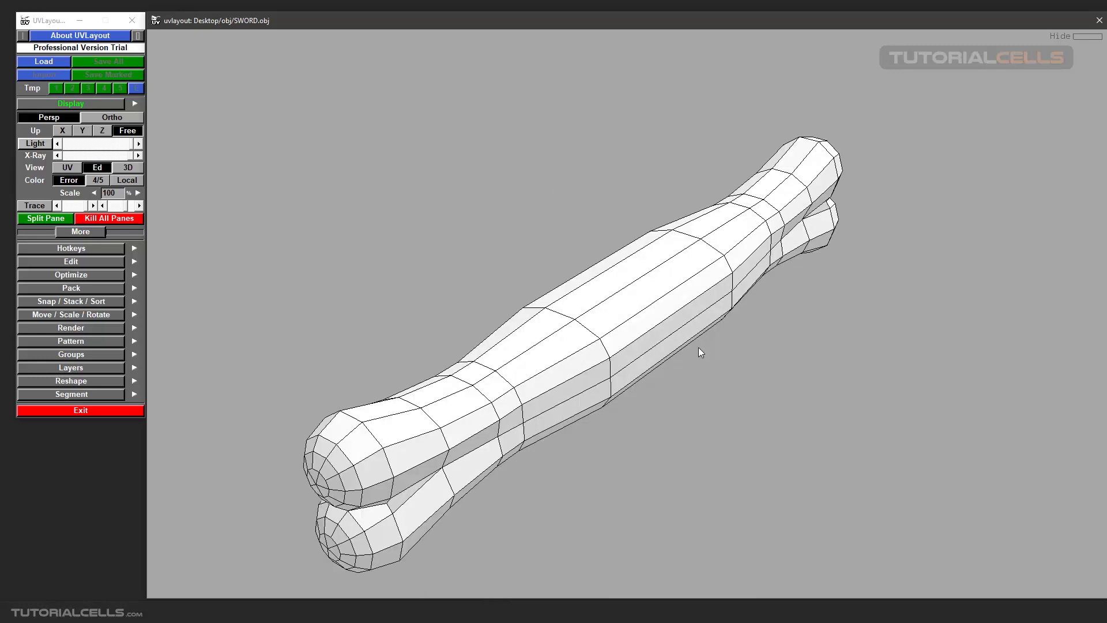
pyautogui.keyDown('alt'); pyautogui.moveTo(678, 344); pyautogui.dragTo(659, 320); pyautogui.keyUp('alt')
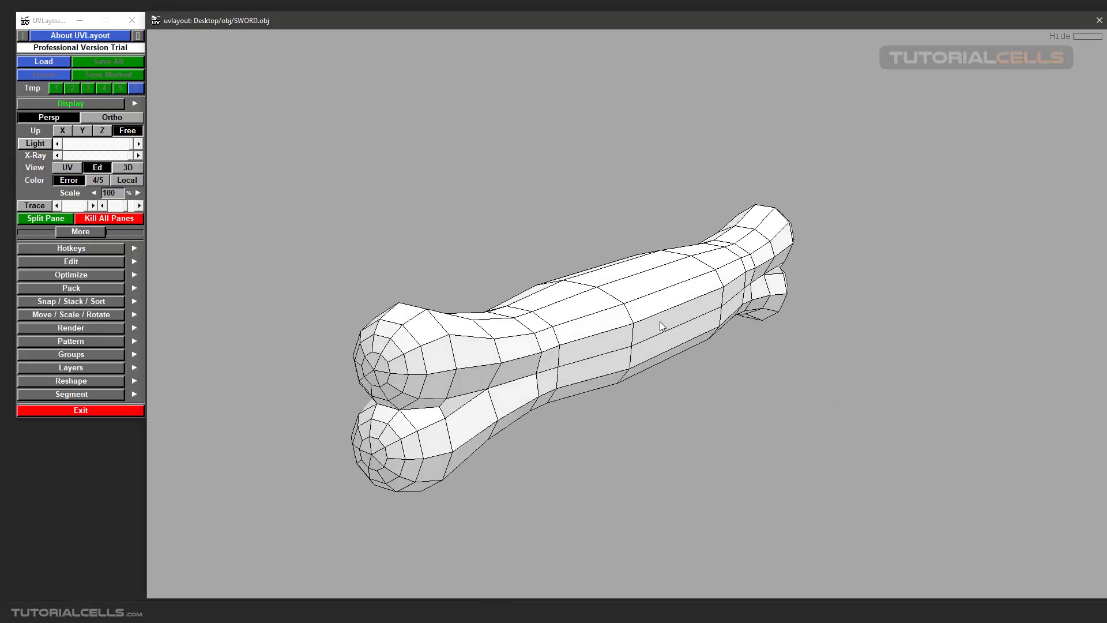
pyautogui.press('h')
pyautogui.press('u')
pyautogui.scroll(-5, 660, 321)
pyautogui.scroll(3, 623, 311)
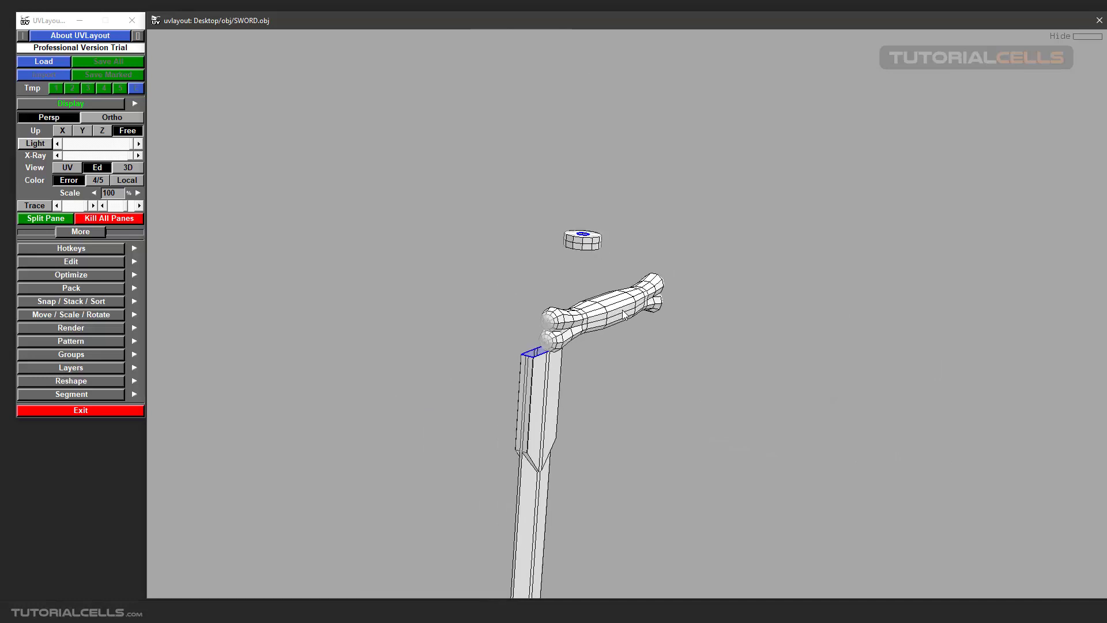
# - Repeat isolating the crossguard shell, and bring the ring and blade back by undoing the hide
pyautogui.press('h')
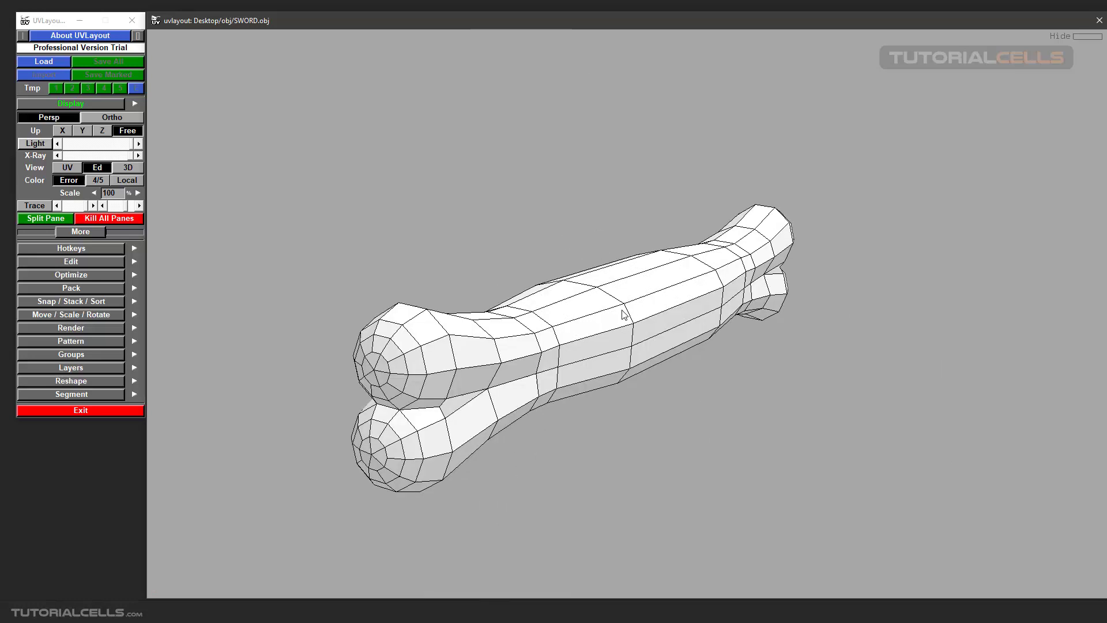
pyautogui.moveTo(606, 316)
pyautogui.keyDown('alt'); pyautogui.mouseDown()
pyautogui.moveTo(698, 319)
pyautogui.moveTo(610, 323)
pyautogui.mouseUp(); pyautogui.keyUp('alt')
pyautogui.press('h')
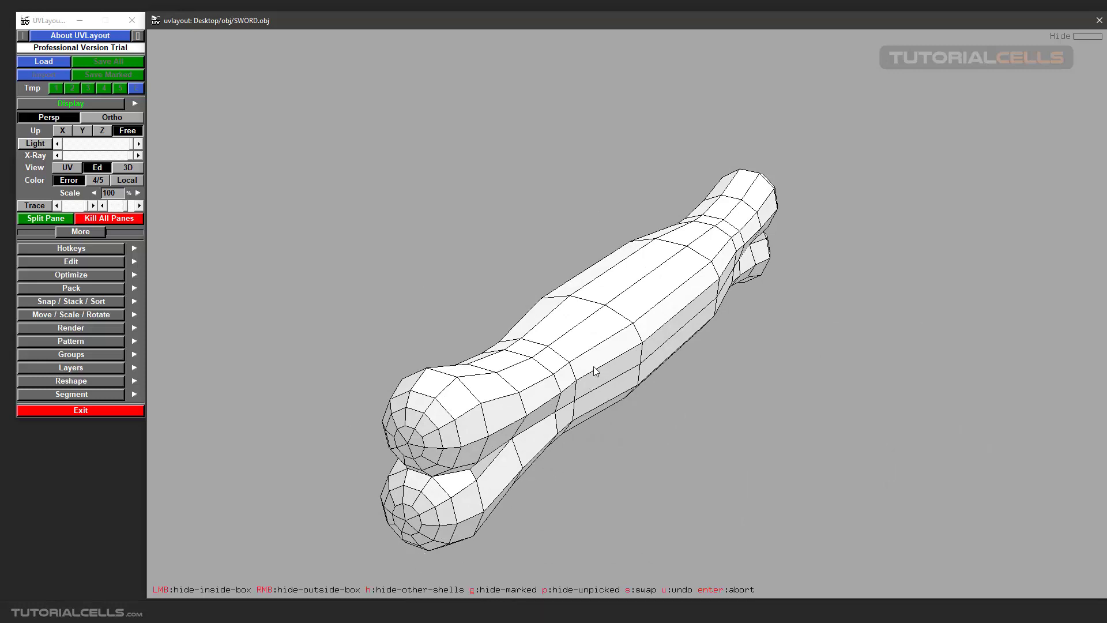
pyautogui.press('u')
pyautogui.scroll(-3, 597, 357)
pyautogui.moveTo(599, 348); pyautogui.dragTo(663, 299)
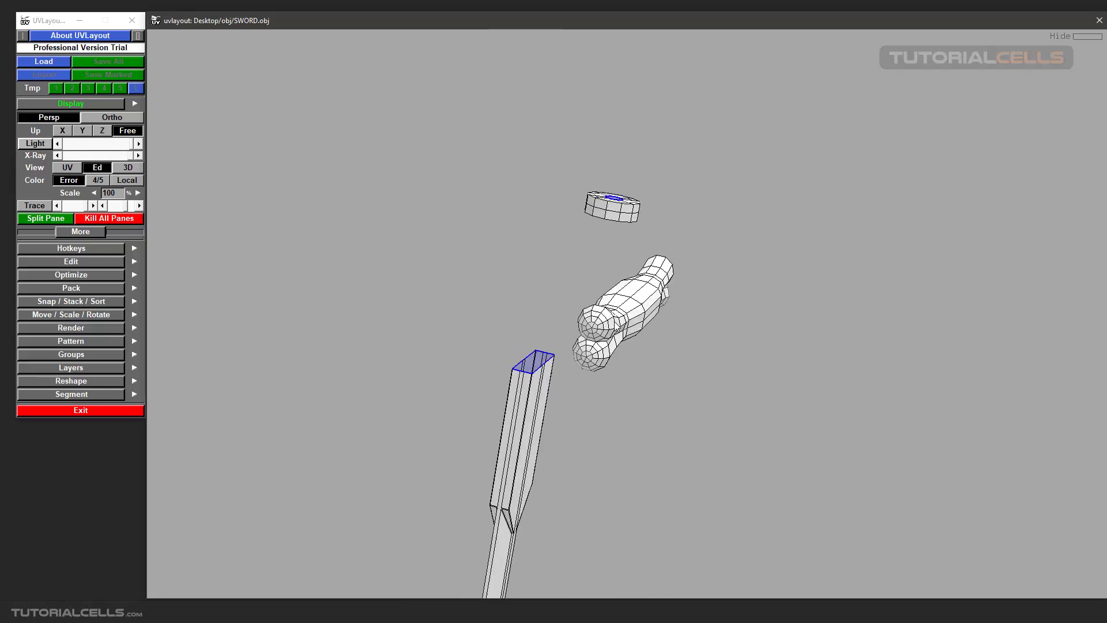
# - Isolate the crossguard by hiding the other shells
pyautogui.press('h')
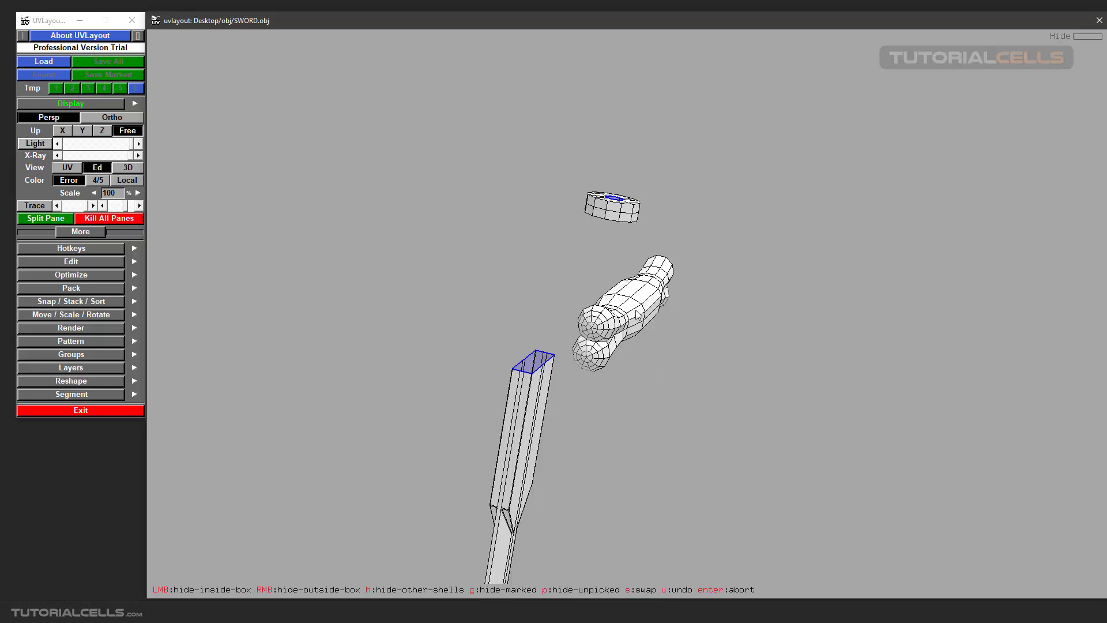
pyautogui.press('h')
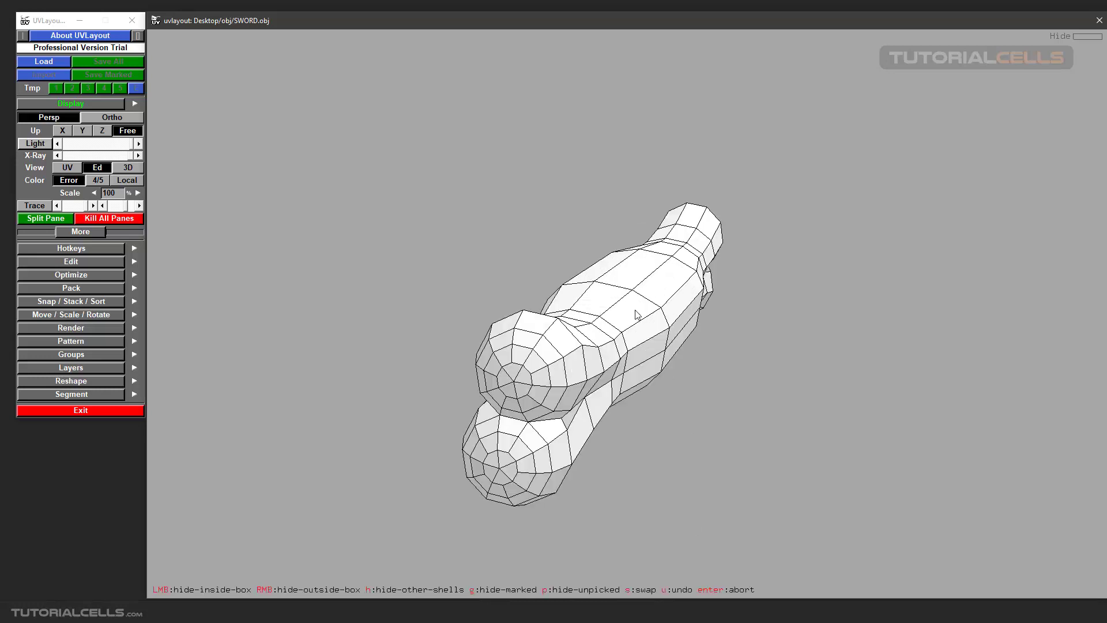
pyautogui.moveTo(635, 310); pyautogui.dragTo(622, 313)
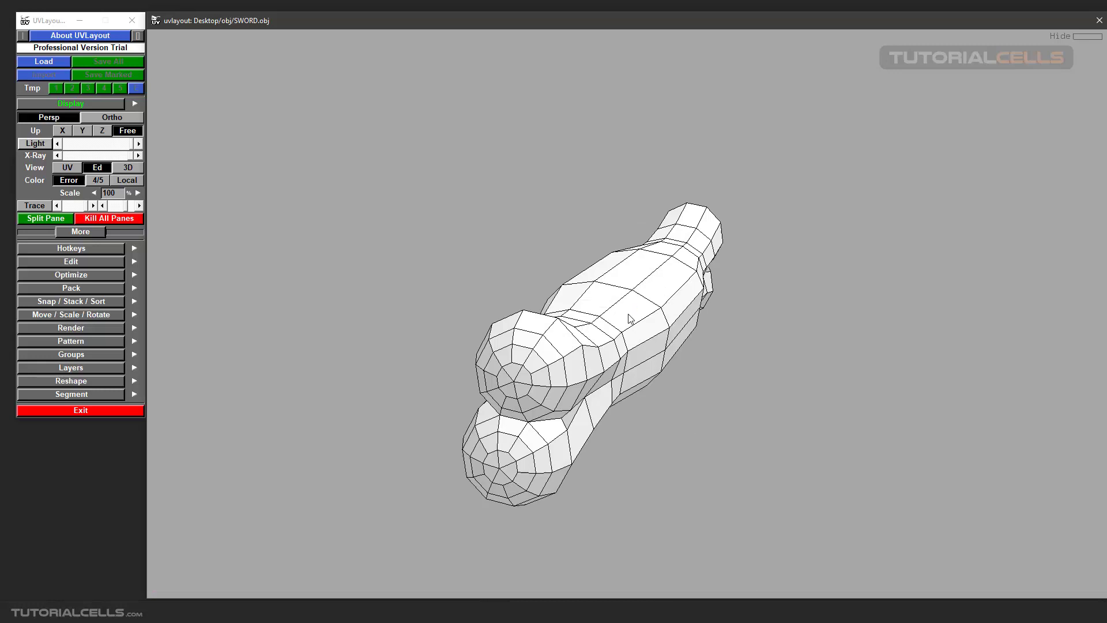
pyautogui.scroll(-5, 631, 319)
pyautogui.scroll(4, 630, 319)
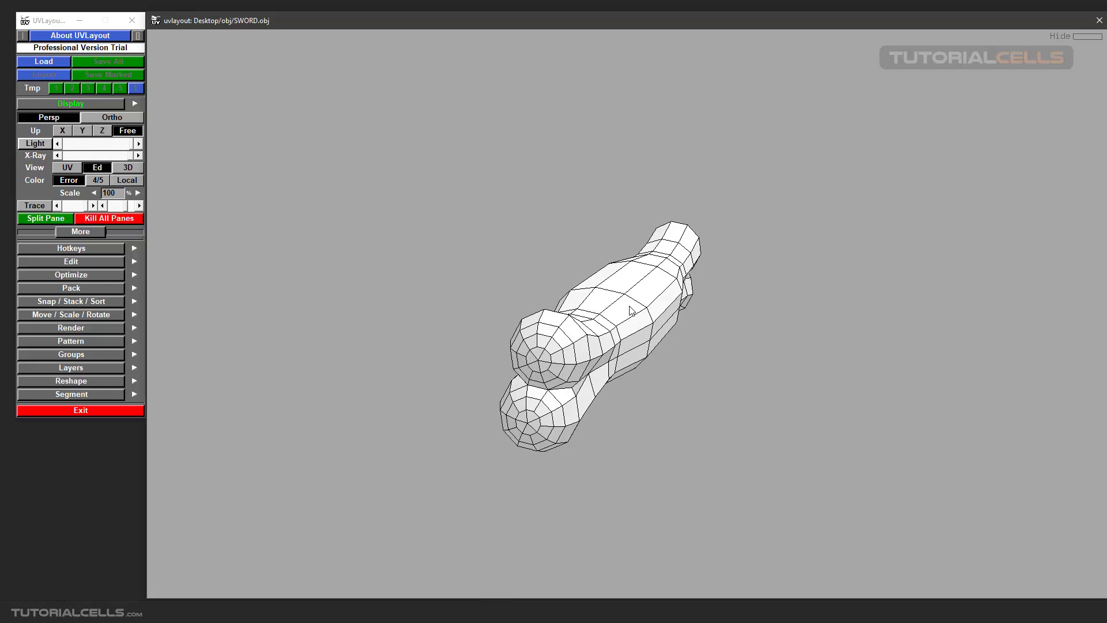
# - Swap the hidden shells with the visible crossguard, and undo the hide to restore all shells
pyautogui.hotkey('shift', 'h')
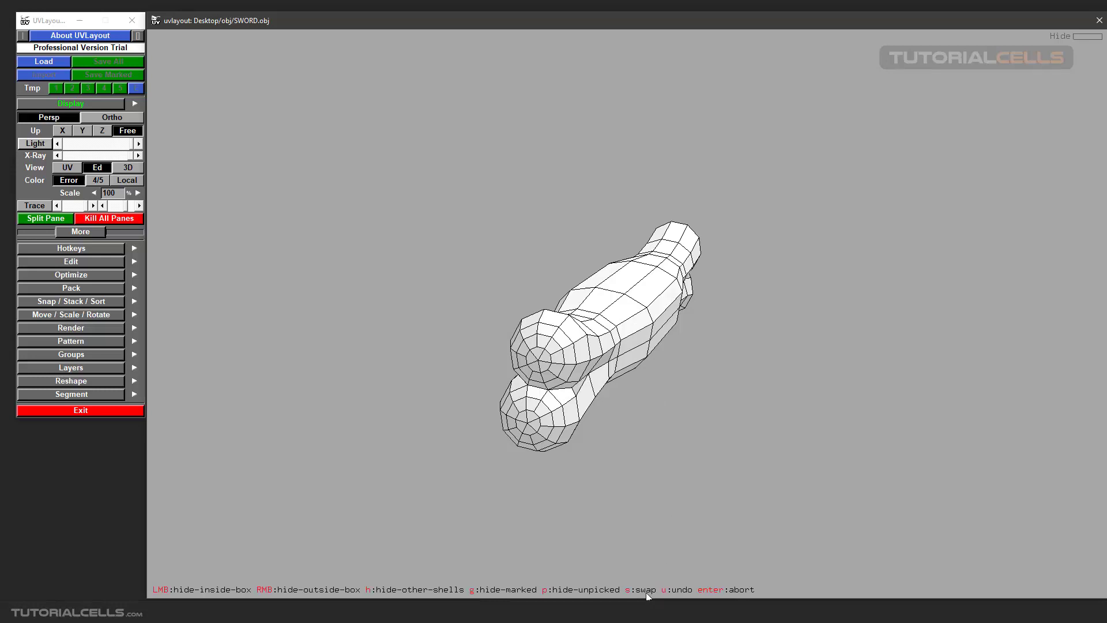
pyautogui.press('s')
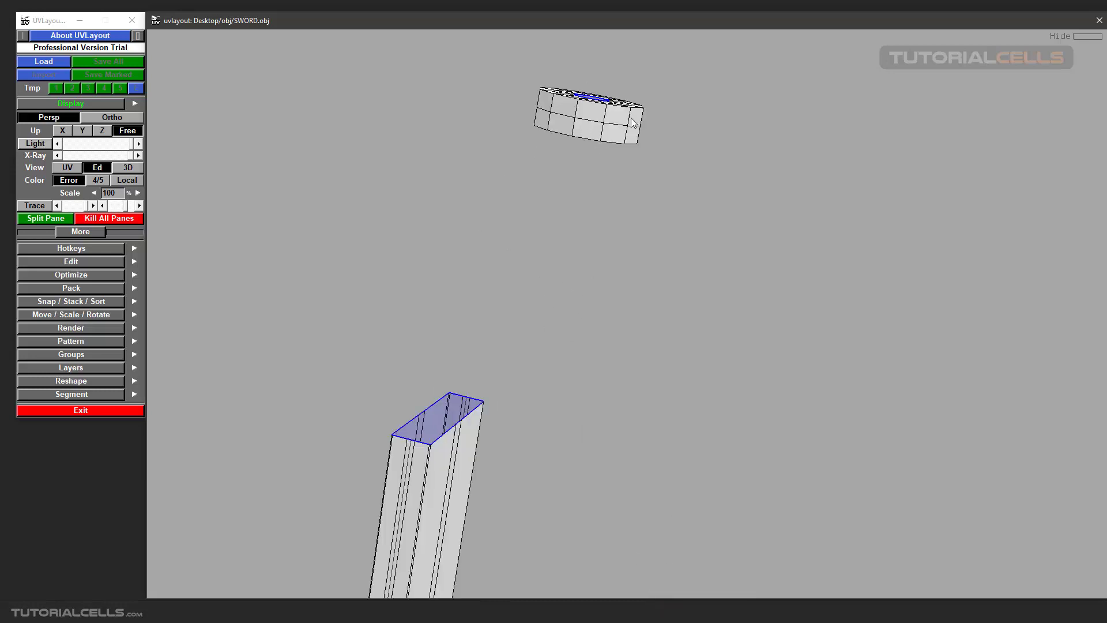
pyautogui.press('h')
pyautogui.press('u')
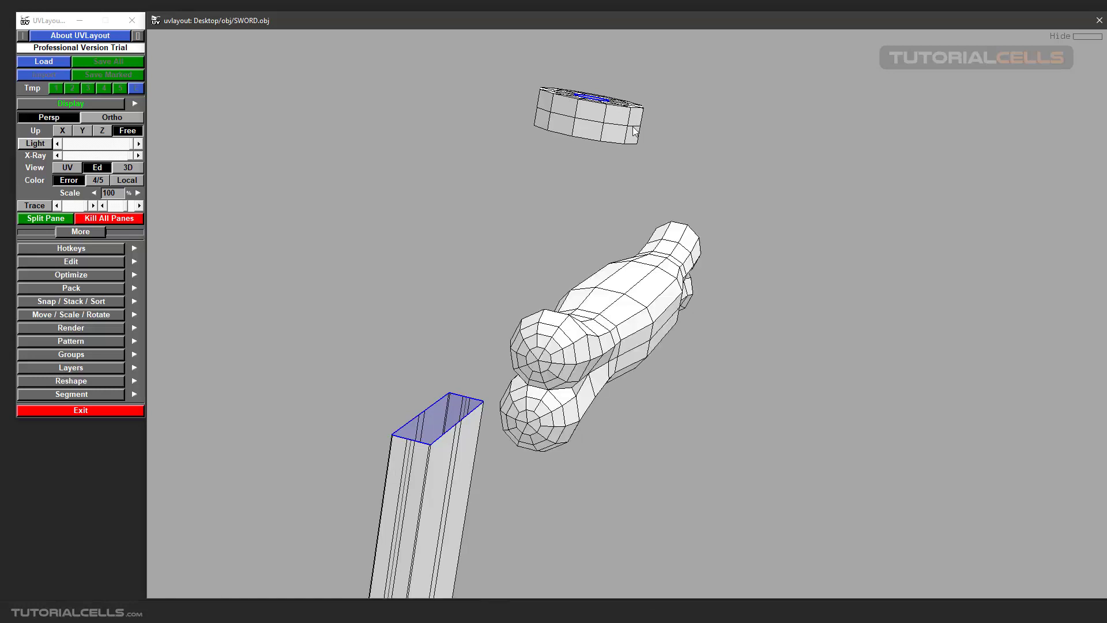
pyautogui.scroll(-3, 588, 206)
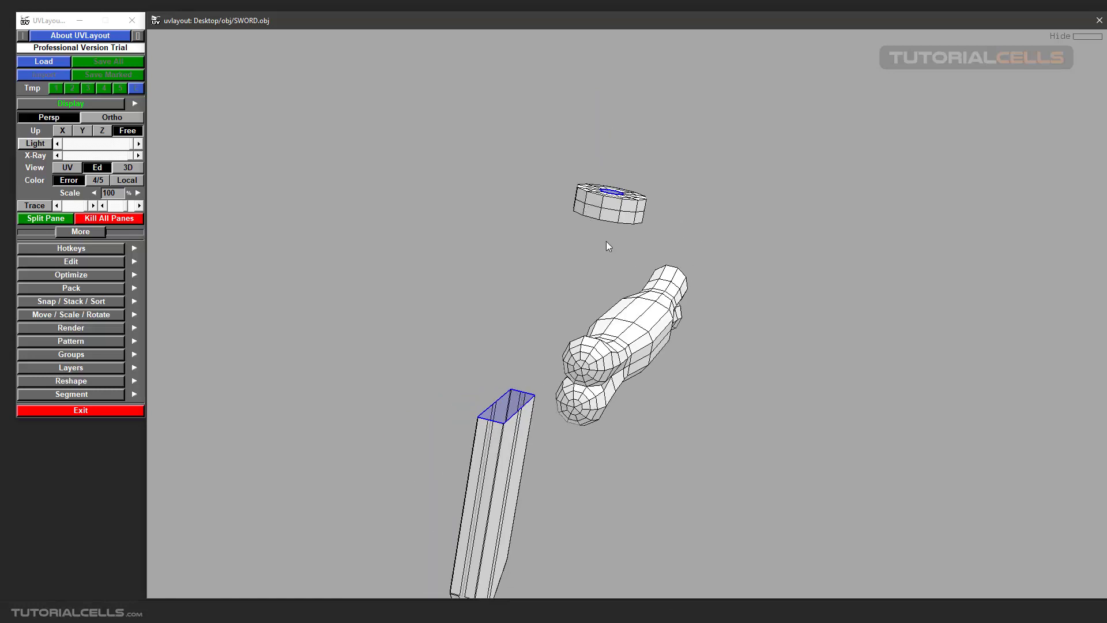
# - Switch from the Ed view to the UV view of the flattened grip and pommel shells
pyautogui.hotkey('shift', 'h')
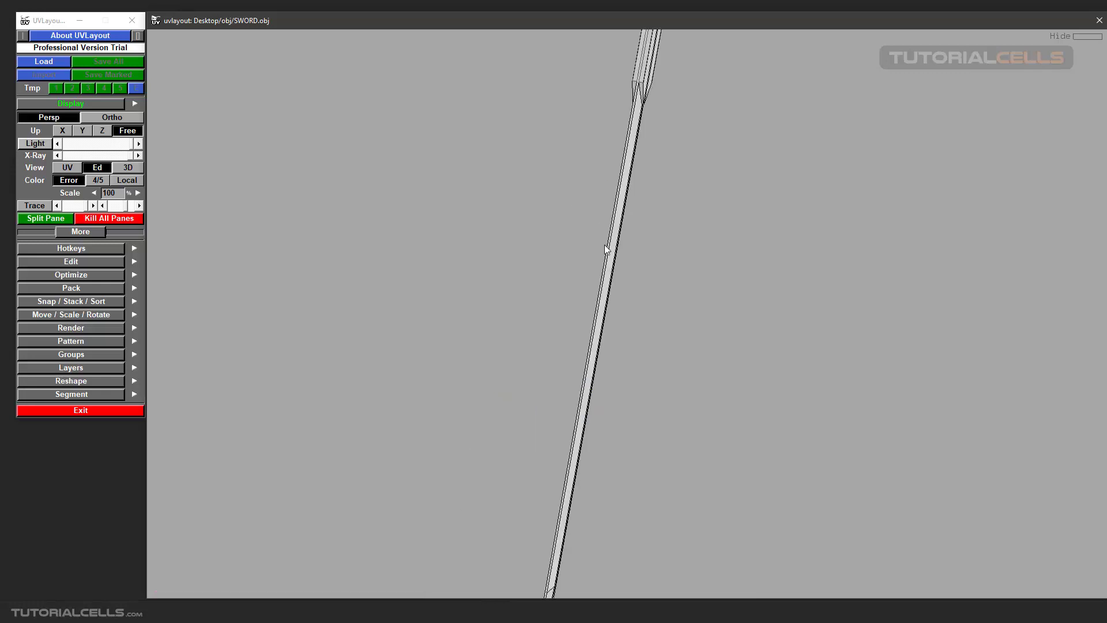
pyautogui.scroll(-2, 611, 231)
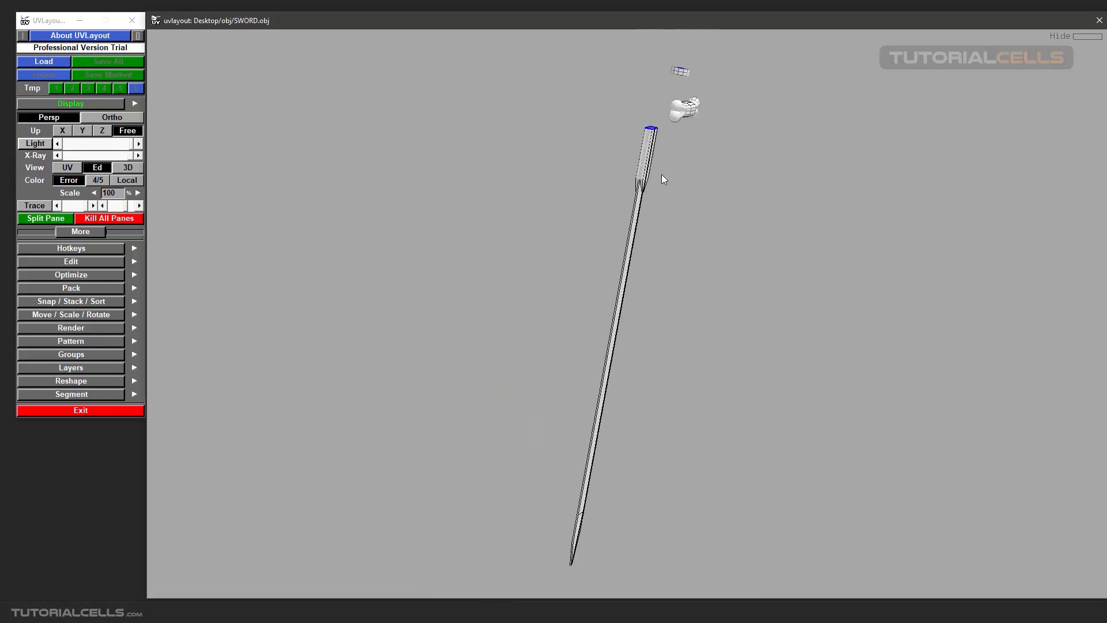
pyautogui.press('1')
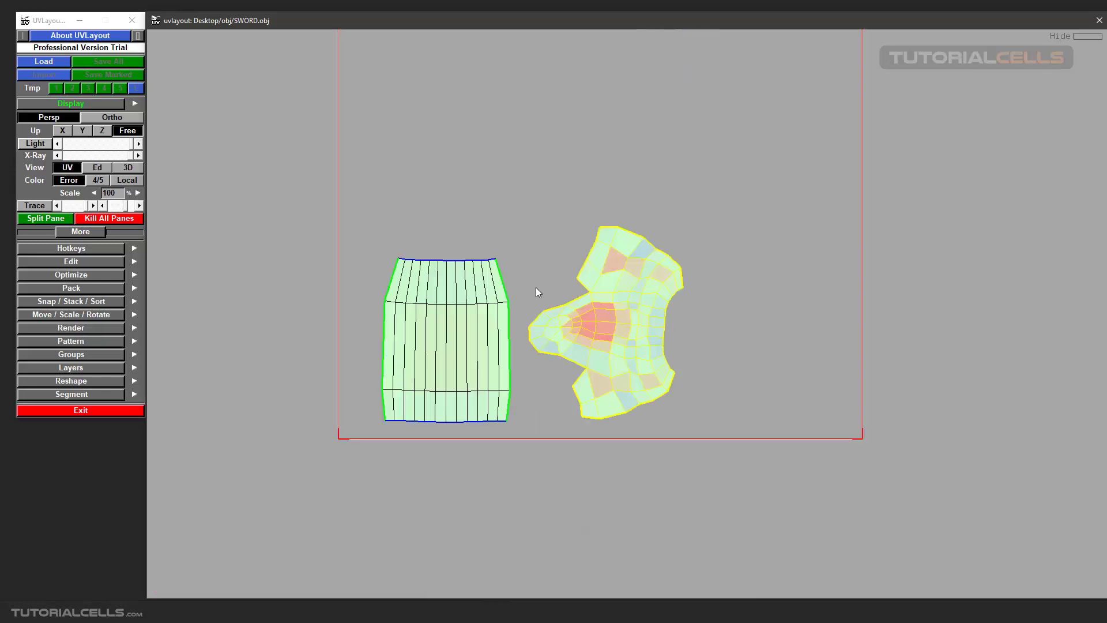
# - Hide the upper faces of the grip shell using the hide-inside-box option, and undo the hide
pyautogui.hotkey('shift', 'h')
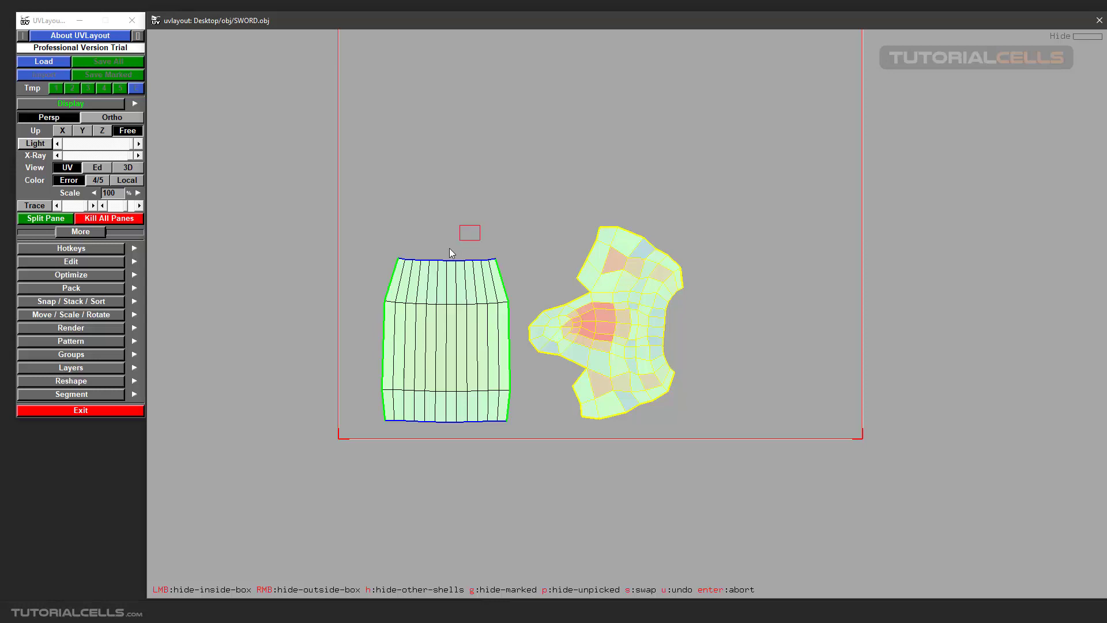
pyautogui.moveTo(450, 250); pyautogui.dragTo(379, 283)
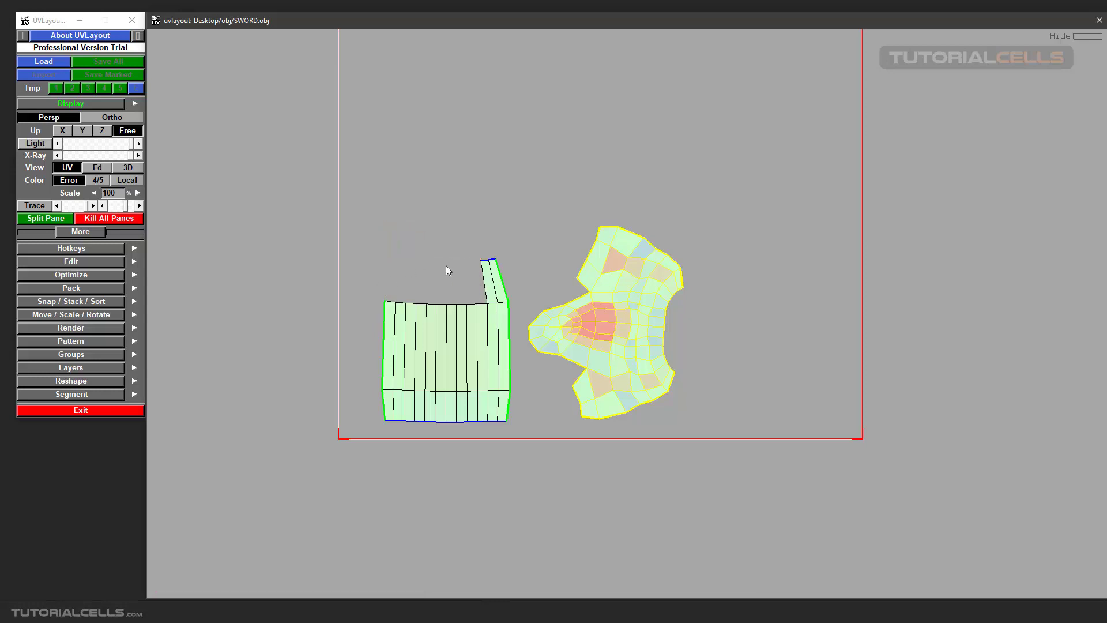
pyautogui.moveTo(449, 270); pyautogui.dragTo(435, 303, button='right')
pyautogui.hotkey('shift', 'h')
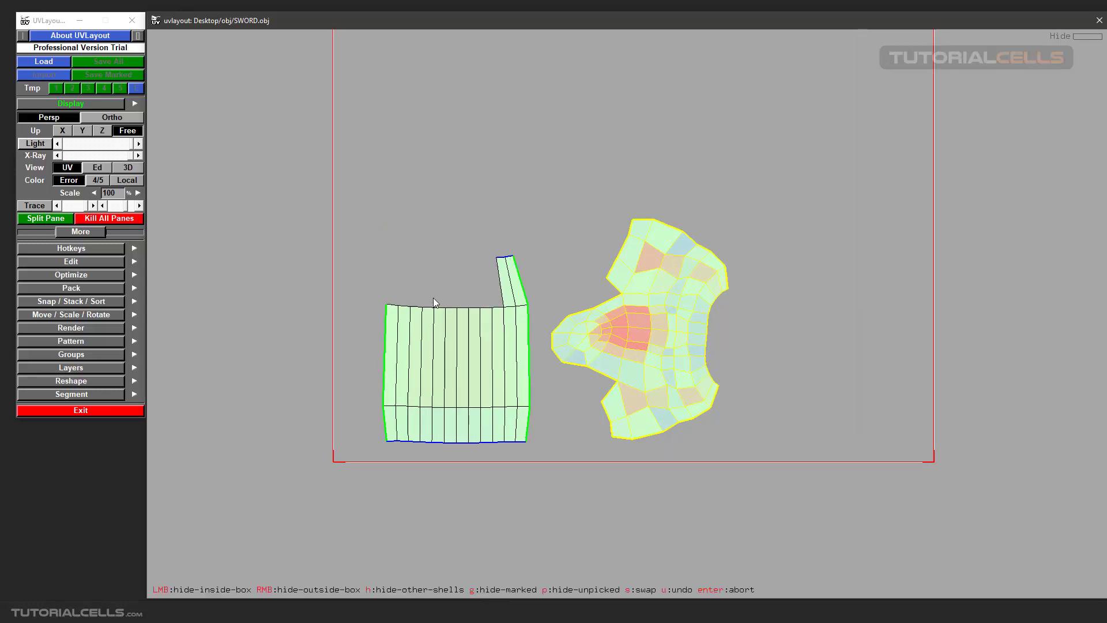
pyautogui.press('u')
# - Examine the option lists of the Hide and Mark commands, including hide-marked, aborting each command without applying anything
pyautogui.hotkey('shift', 'h')
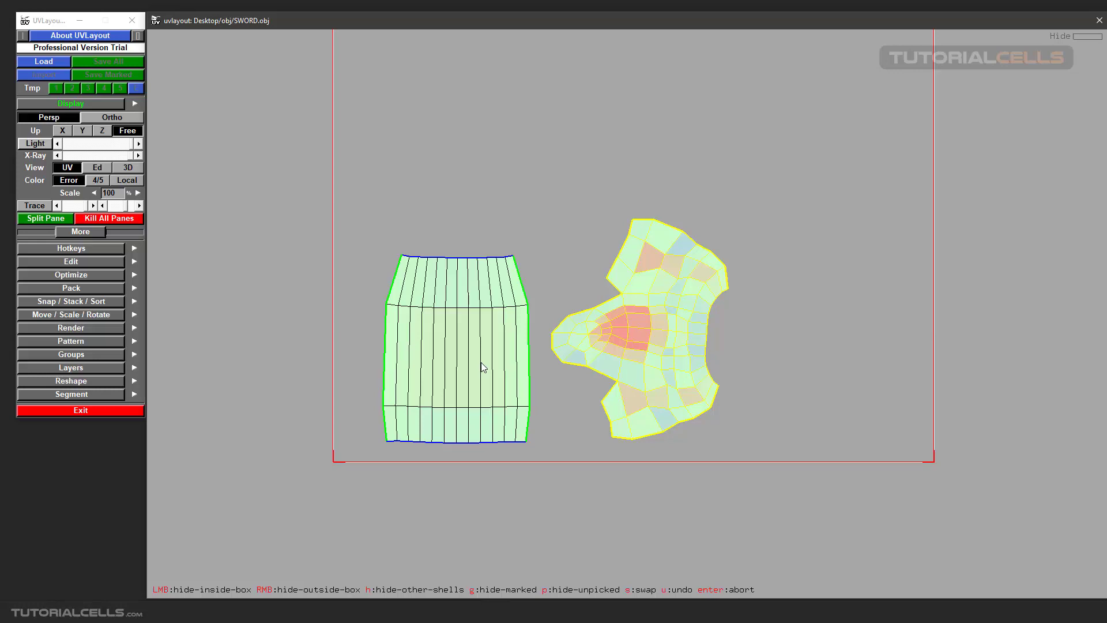
pyautogui.press('Return')
pyautogui.press('g')
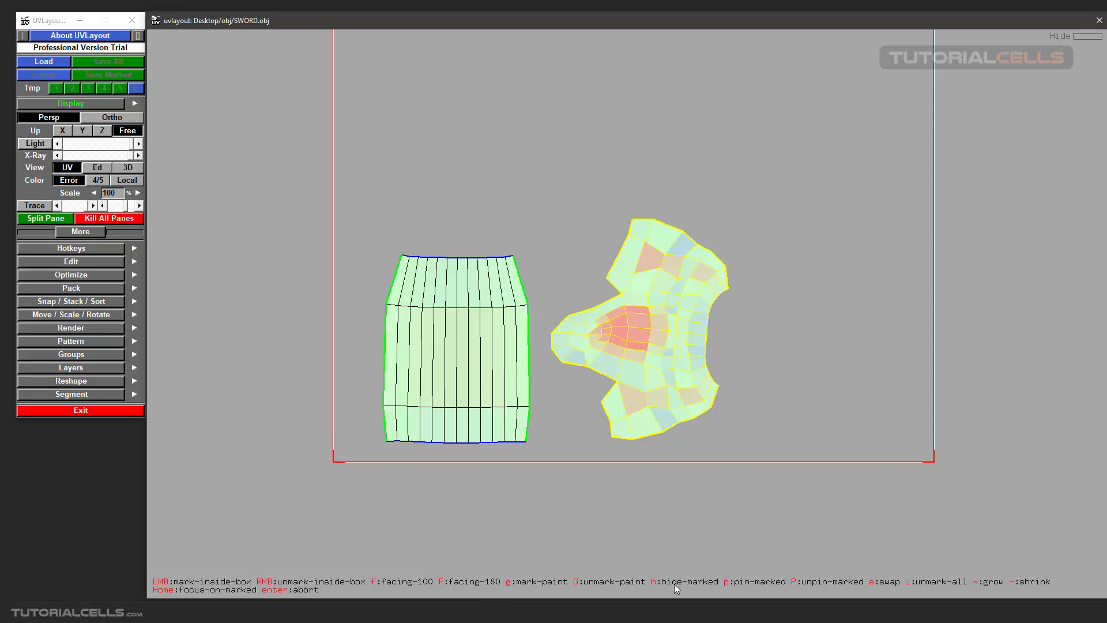
pyautogui.press('Return')
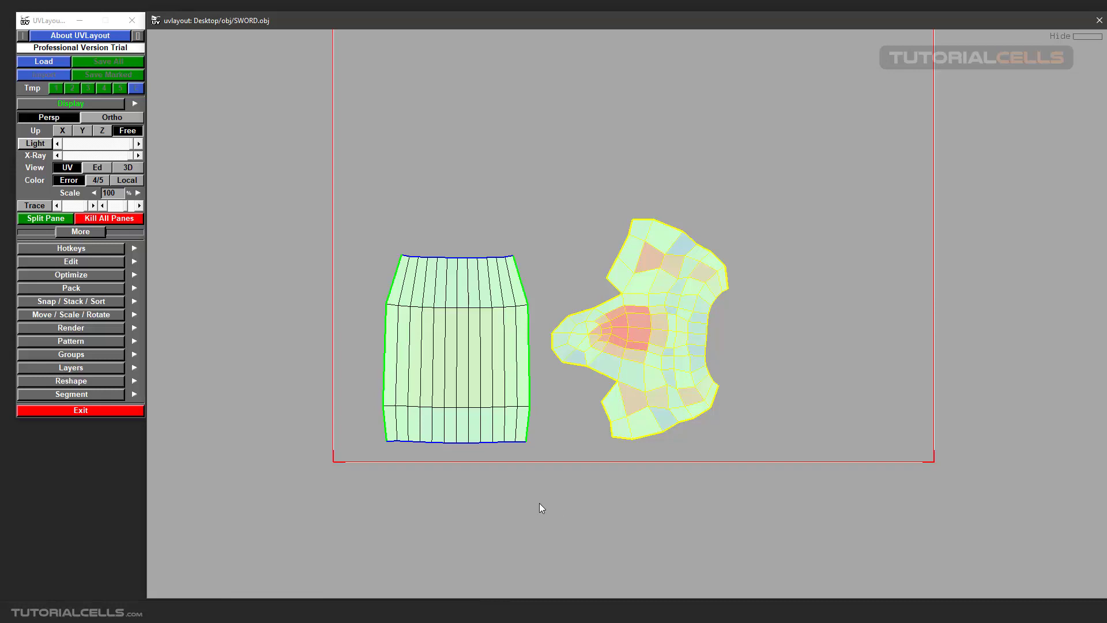
pyautogui.press('h')
pyautogui.press('Return')
# - Pick the grip shell, hide the pommel shell with the hide-unpicked option, and undo the hide
pyautogui.press('p')
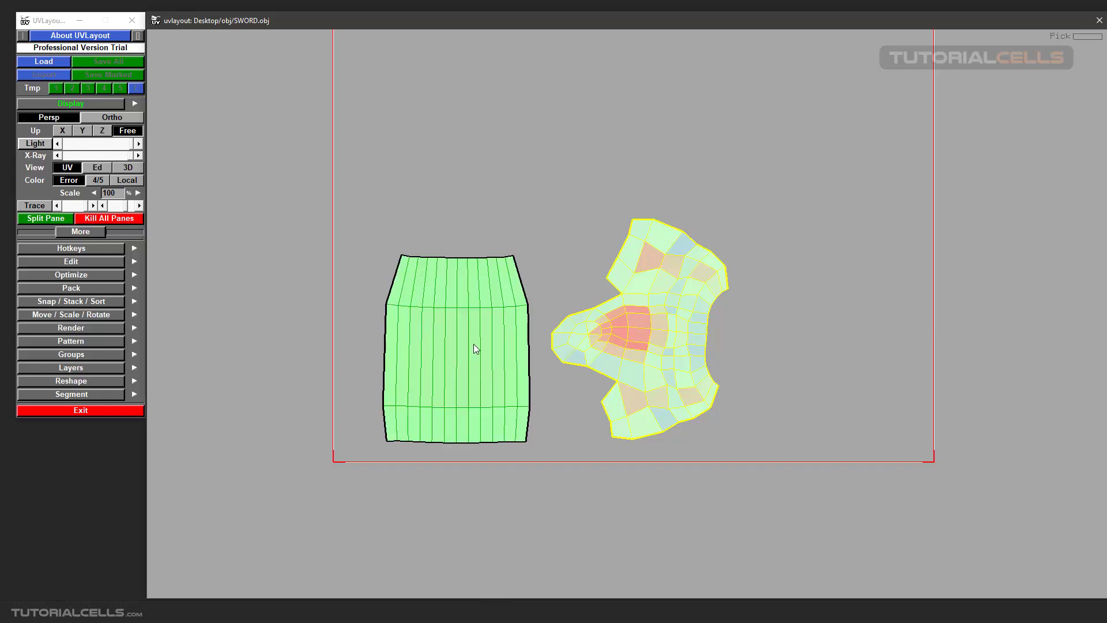
pyautogui.press('h')
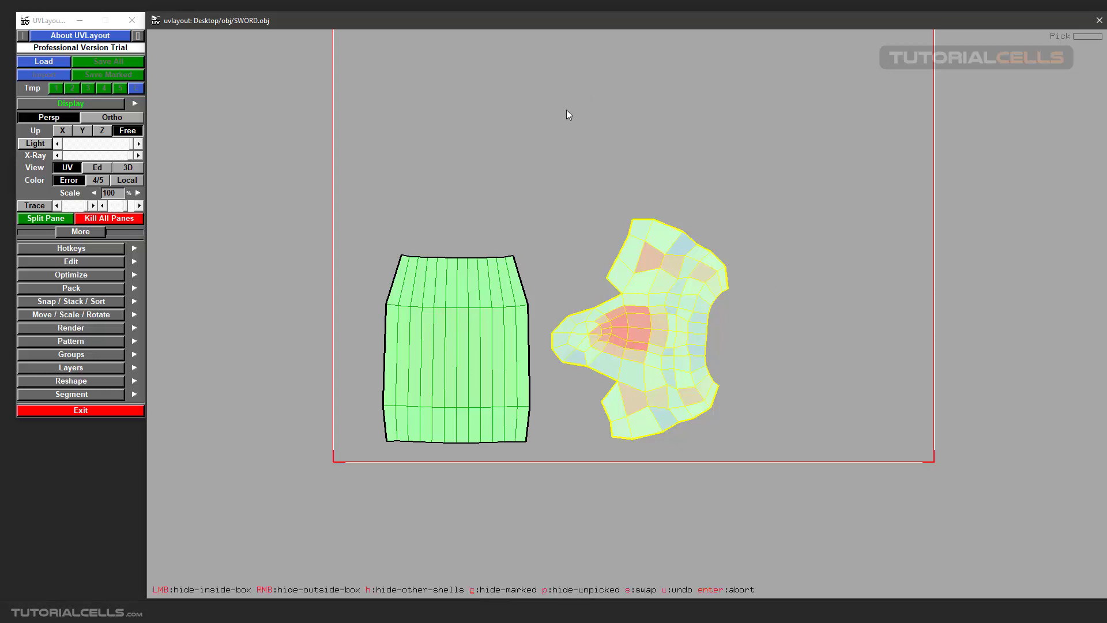
pyautogui.press('g')
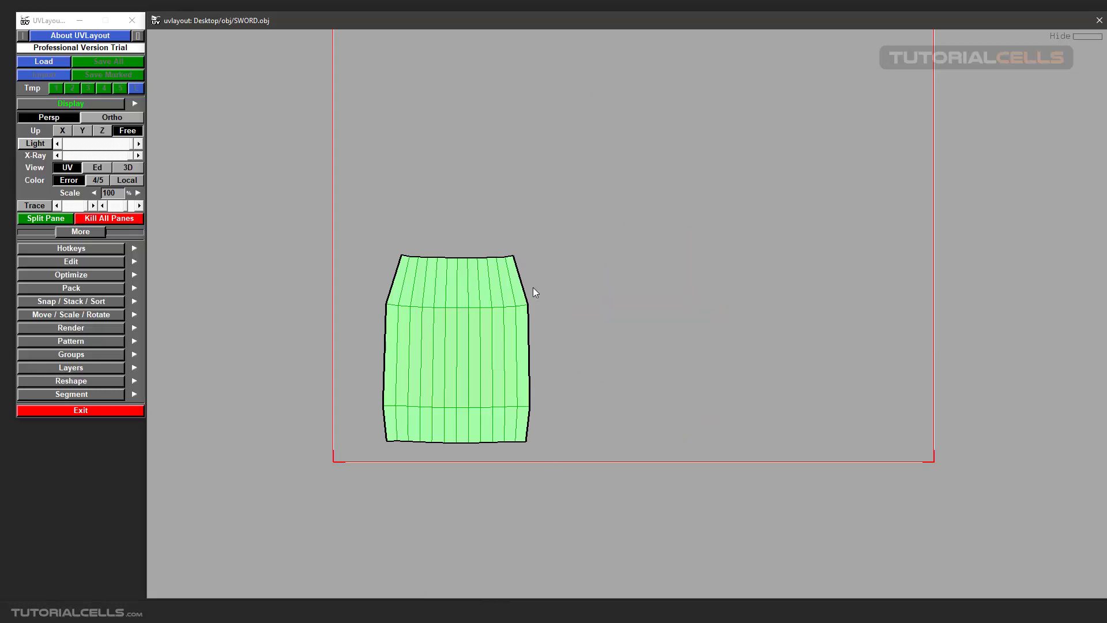
pyautogui.press('u')
pyautogui.scroll(-1, 530, 301)
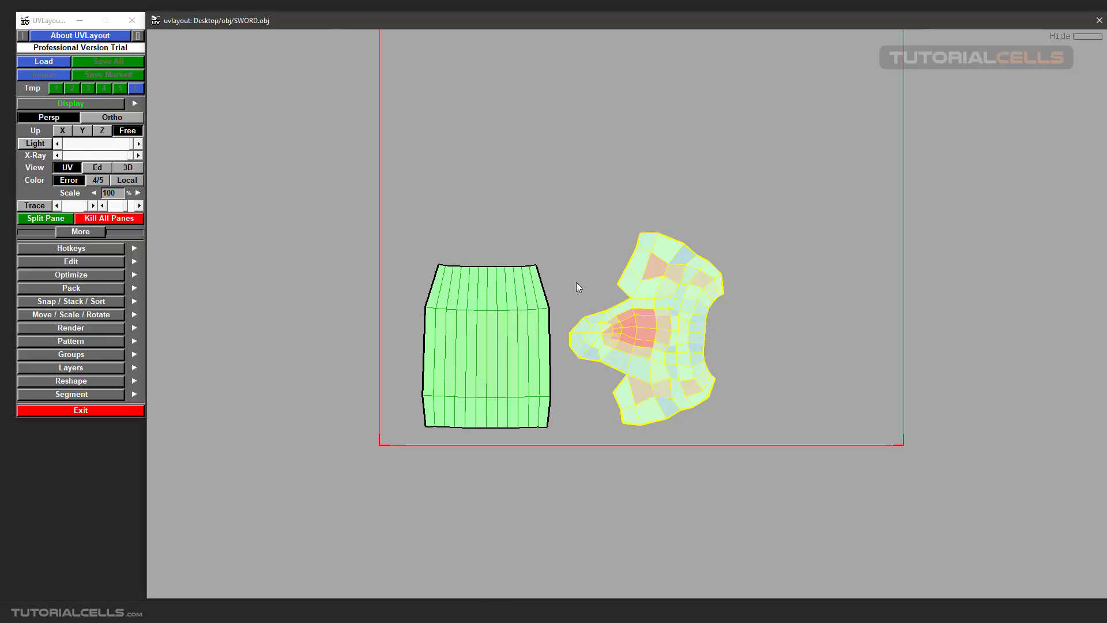
# - Switch to the 3D view and bring the sword's hilt into close view
pyautogui.press('3')
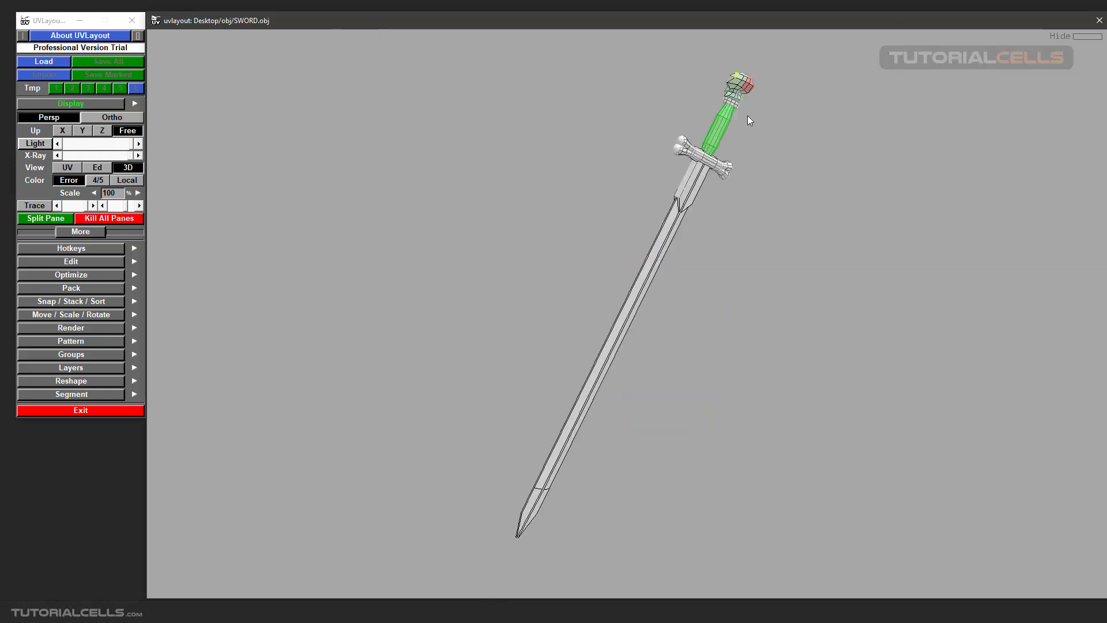
pyautogui.moveTo(727, 140); pyautogui.dragTo(682, 236, button='middle')
pyautogui.scroll(3, 680, 212)
pyautogui.moveTo(680, 208); pyautogui.dragTo(621, 239, button='right')
pyautogui.moveTo(621, 240); pyautogui.dragTo(759, 255)
# - Hide the flattened grip and pommel shells with the hide-flat option, and undo the hide to restore them
pyautogui.hotkey('shift', 'h')
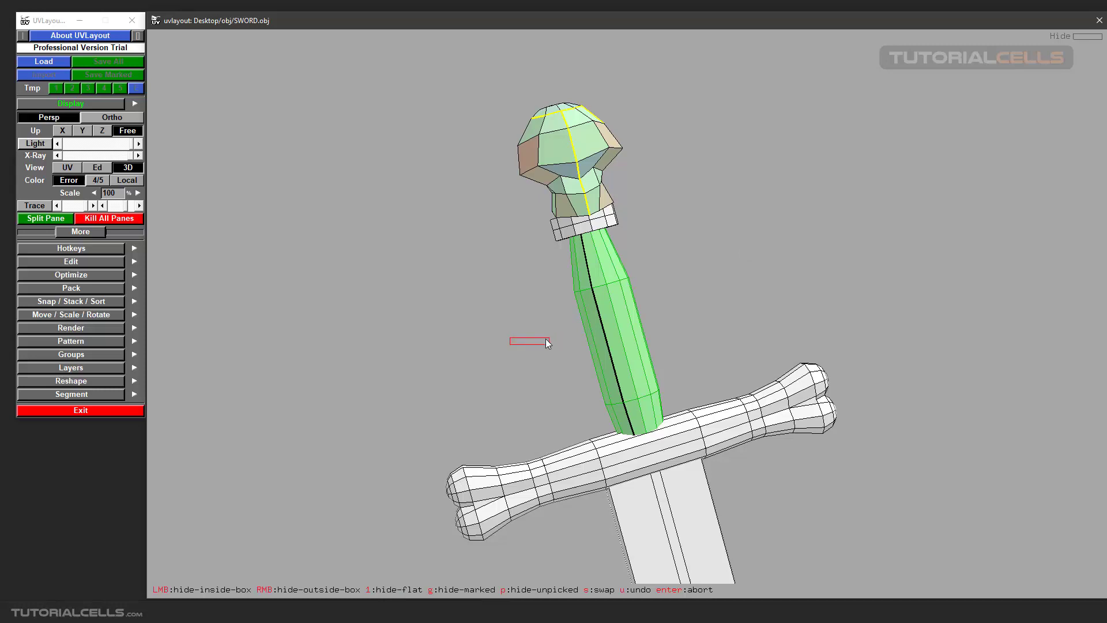
pyautogui.moveTo(545, 338); pyautogui.dragTo(518, 342)
pyautogui.hotkey('shift', 'h')
pyautogui.press('1')
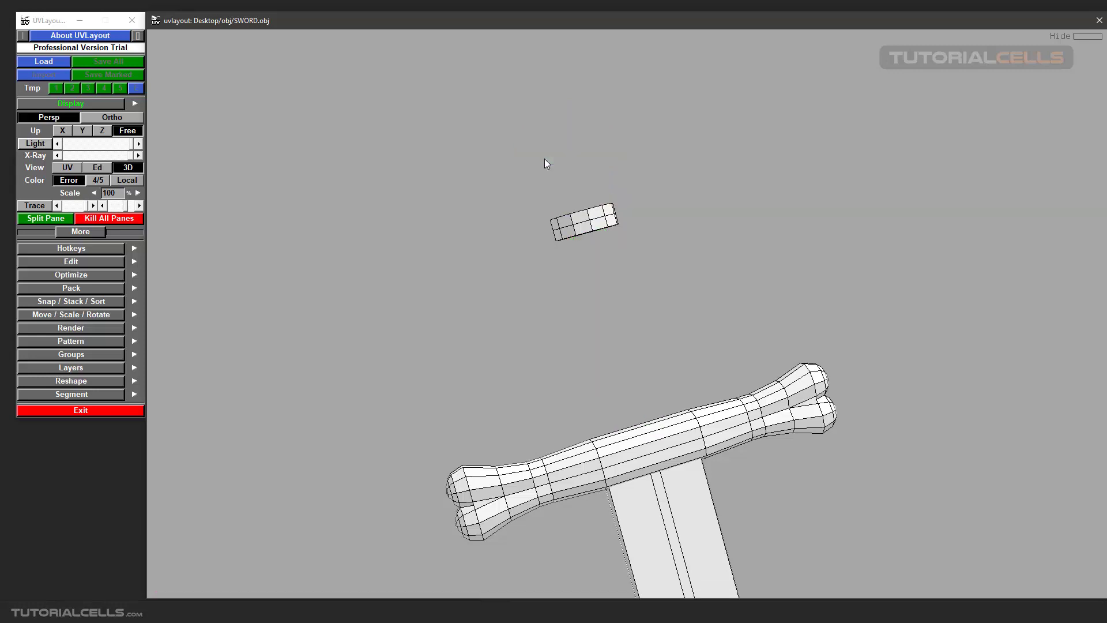
pyautogui.moveTo(542, 267); pyautogui.dragTo(642, 304)
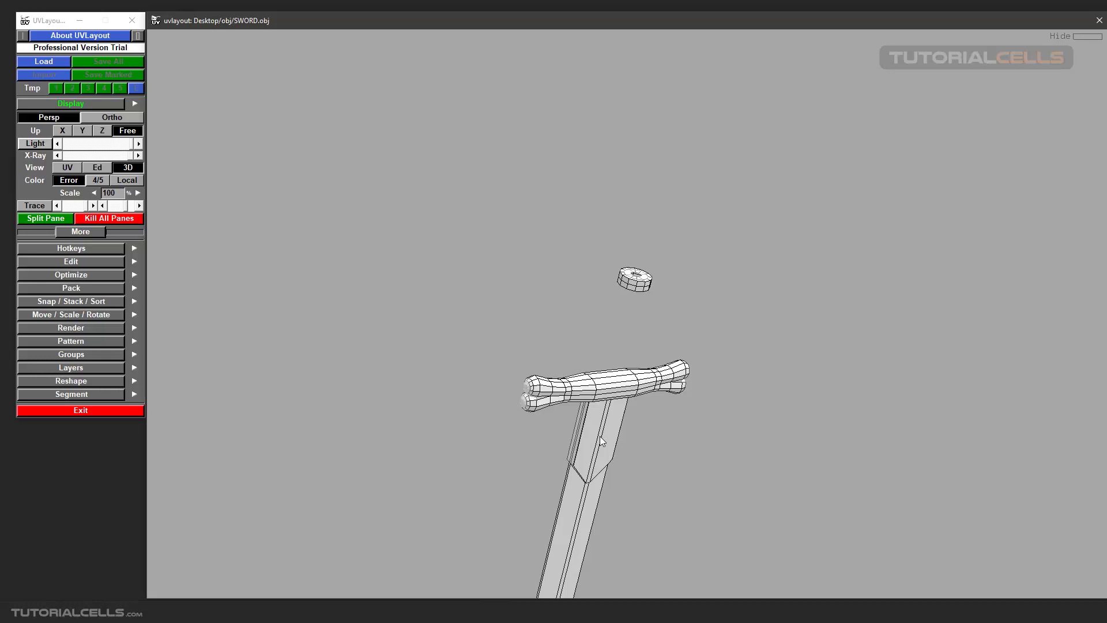
pyautogui.press('u')
pyautogui.scroll(1, 612, 288)
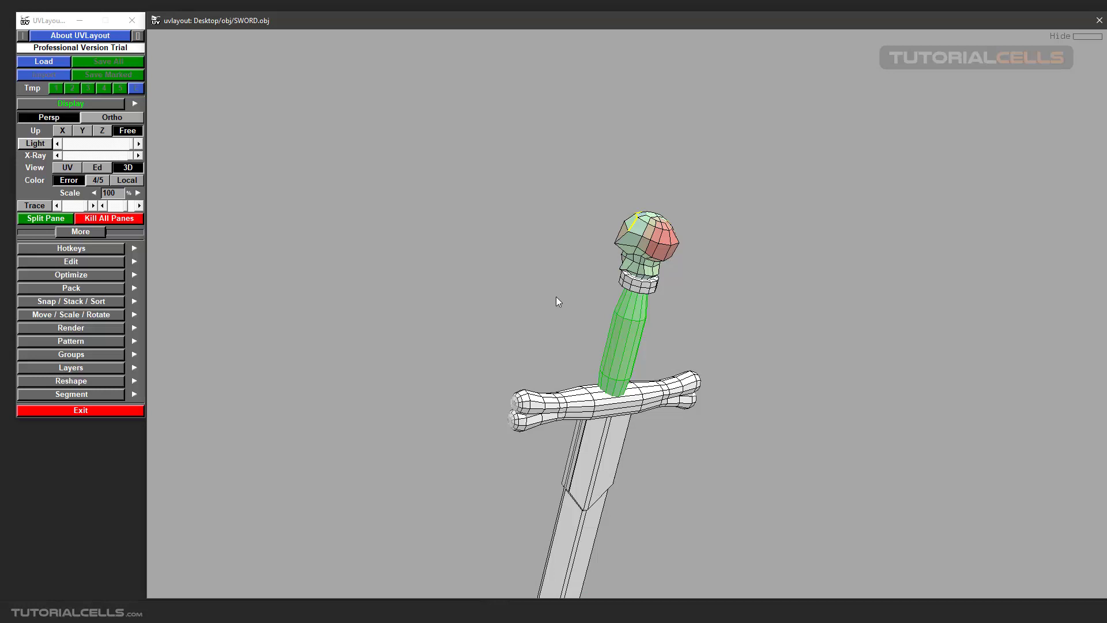
pyautogui.moveTo(557, 298); pyautogui.dragTo(717, 214)
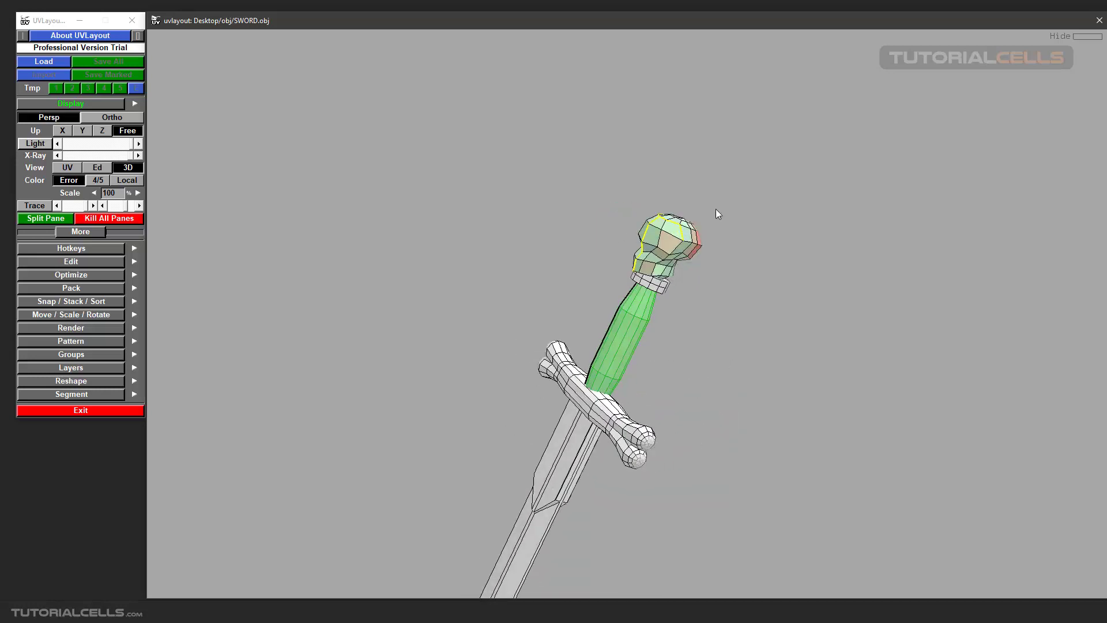